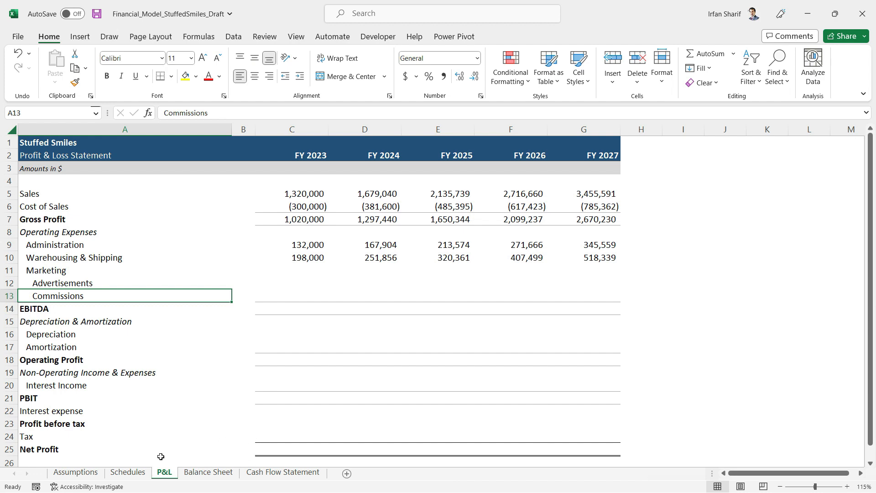
Review the advertisement cost percentage under Operating Expenses on the Assumptions sheet.
left_click(94, 474)
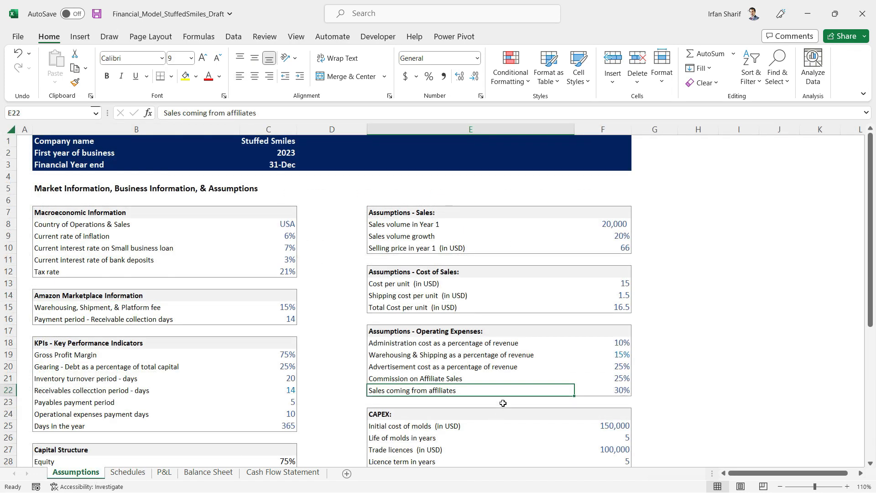
left_click(525, 367)
left_click(596, 368)
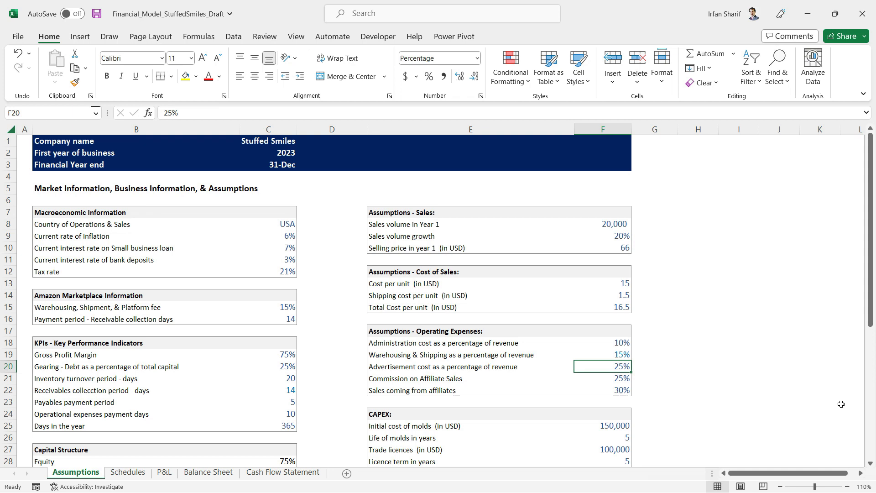
key("Down")
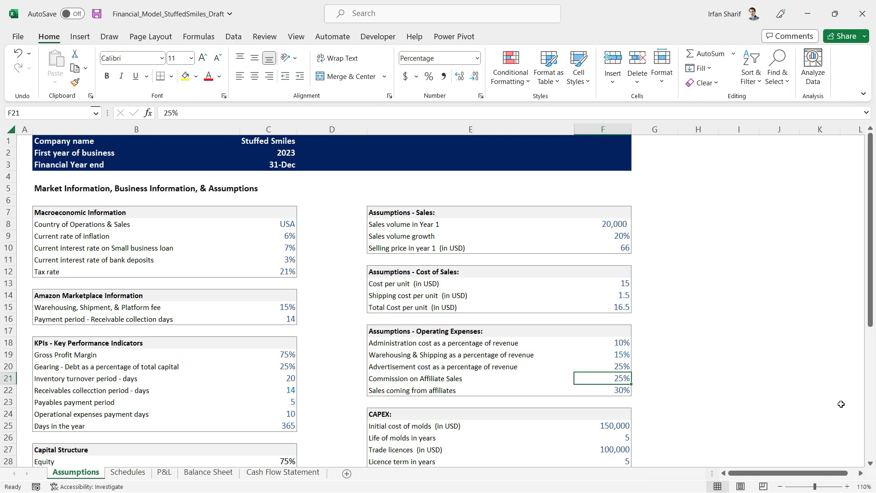
key("Up")
key("Left")
key("Right")
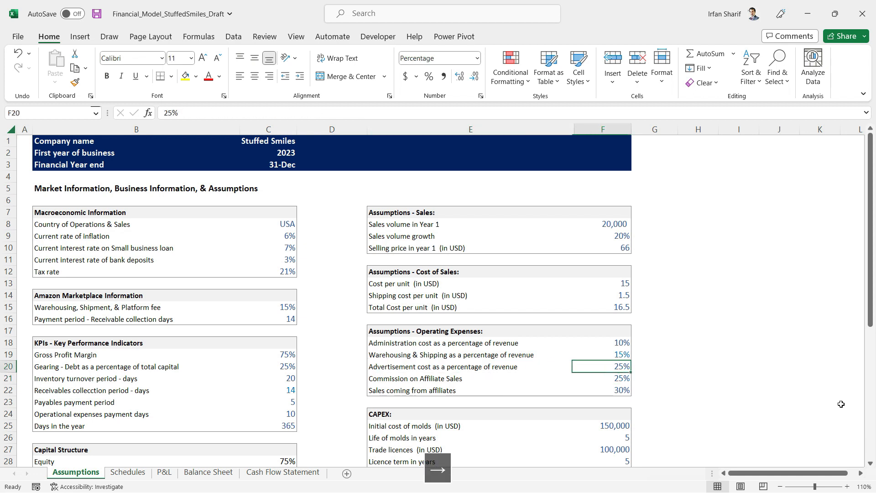
Add the heading "Advertisement Costs" in cell A37 of the Schedules sheet, below the Warehousing & Shipping block.
left_click(128, 472)
left_click(192, 440)
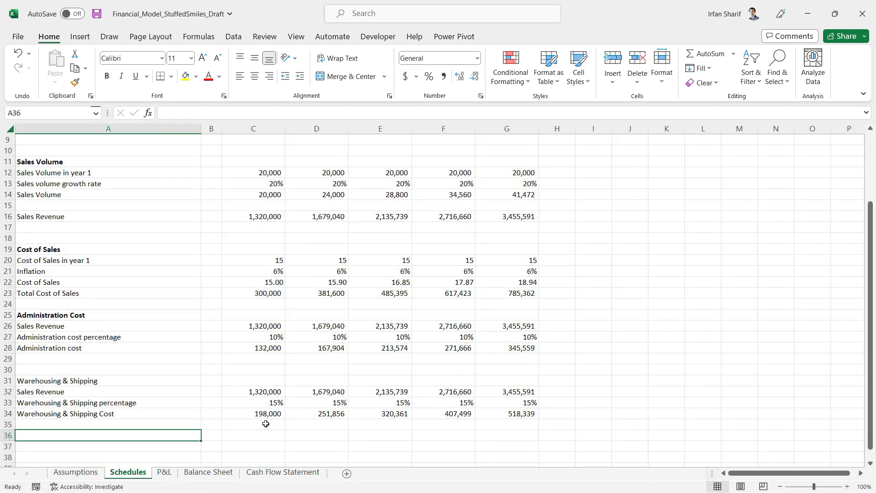
key("Down")
type("Ad")
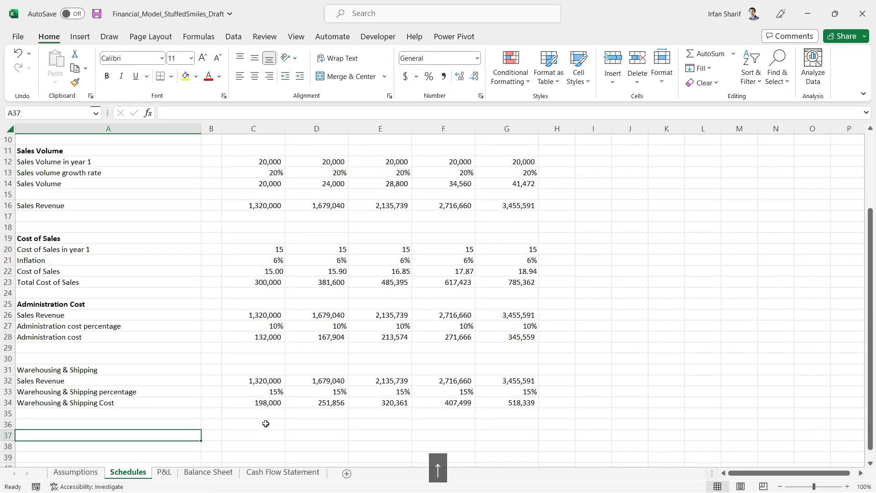
type("vertisement Costs")
key("Return")
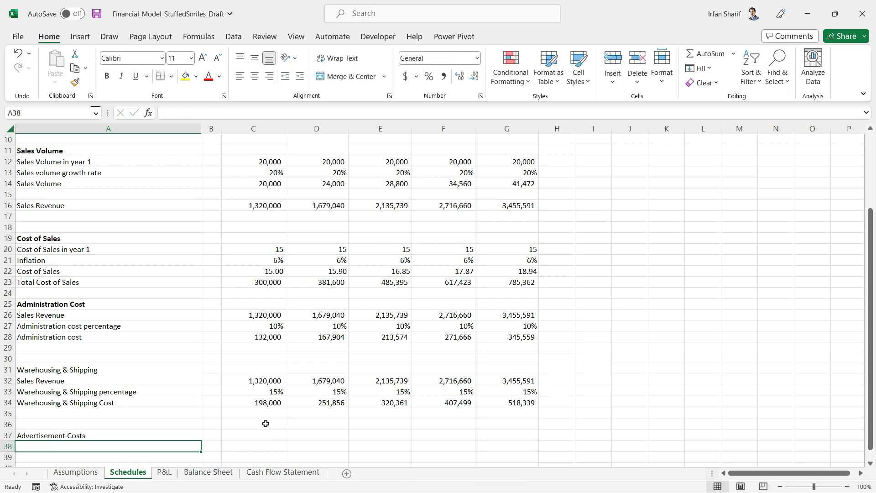
Make the "Advertisement Costs" heading in A37 bold.
key("Down")
key("Down")
key("Down")
key("Down")
key("Down")
key("Down")
key("Down")
key("Down")
key("Down")
key("Down")
key("Down")
key("Up")
key("Up")
key("Up")
key("Up")
key("Up")
key("Up")
key("Up")
key("Up")
key("Up")
key("Up")
key("Up")
key("Up")
key("Up")
key("Down")
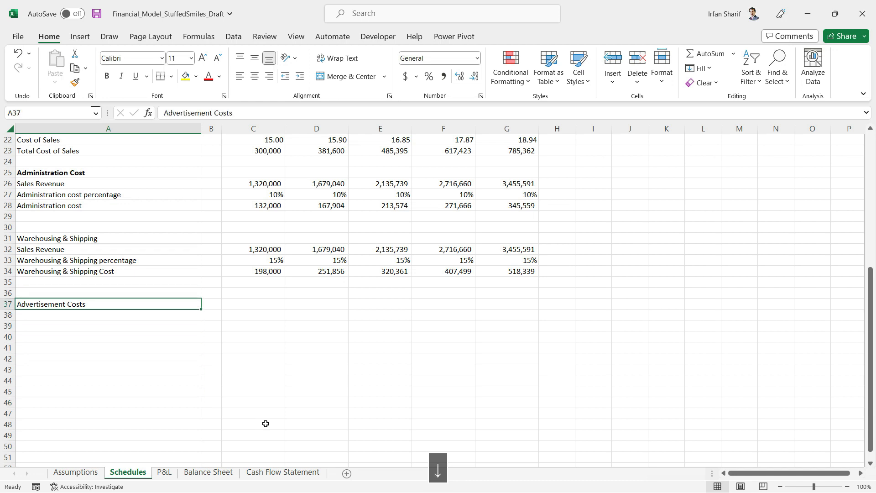
key("ctrl+b")
Label cell A38 "Sales Revenue" under the Advertisement Costs heading.
key("Down")
type("Sa")
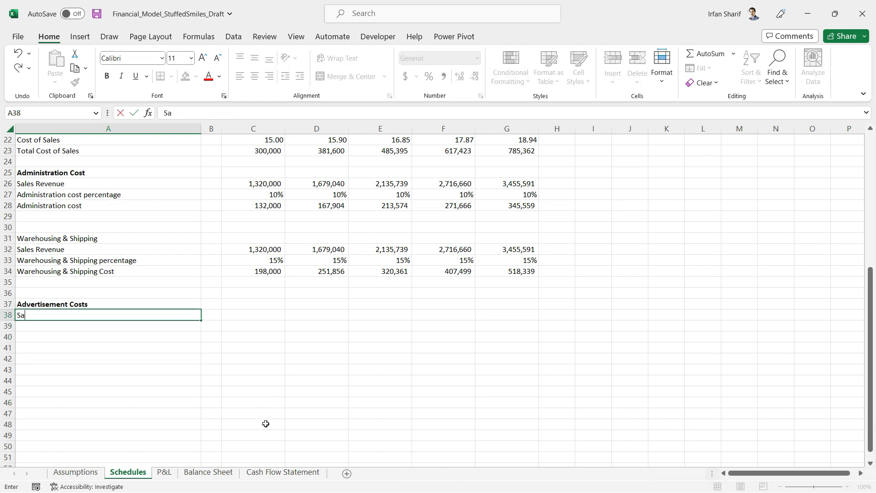
type("les Revenue")
key("Right")
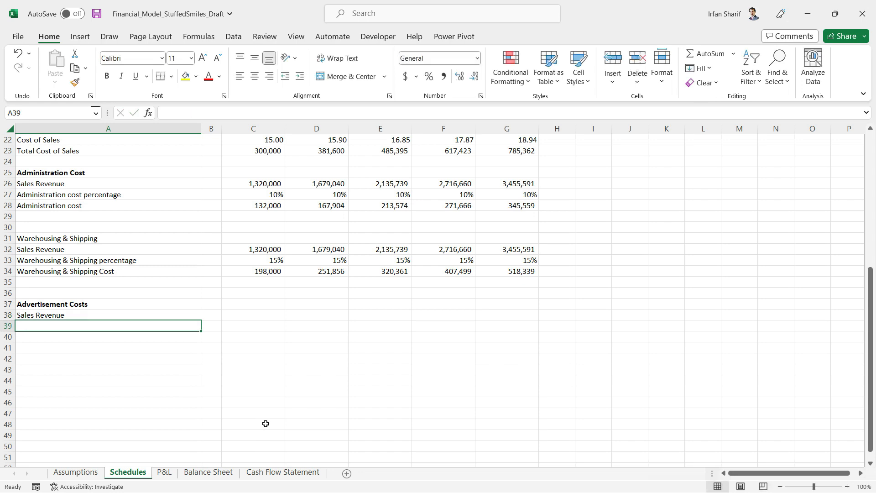
Link C38 to the first-year Sales Revenue in C16.
key("Right")
type("=")
key("Up")
key("Up")
key("Up")
key("Up")
key("Up")
key("Up")
key("Up")
key("Up")
key("Up")
key("Up")
key("Up")
key("Up")
key("Up")
key("Up")
key("Up")
key("Up")
key("Up")
key("Up")
key("Up")
key("Up")
key("Up")
key("Up")
key("Up")
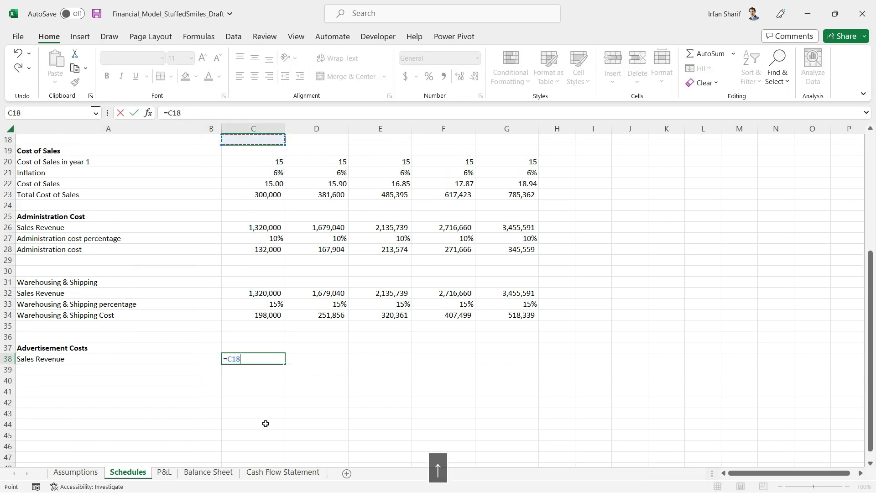
key("Down")
key("Return")
key("Up")
Label cell A39 "Advertisement Costs percentage".
key("Down")
key("Left")
key("Left")
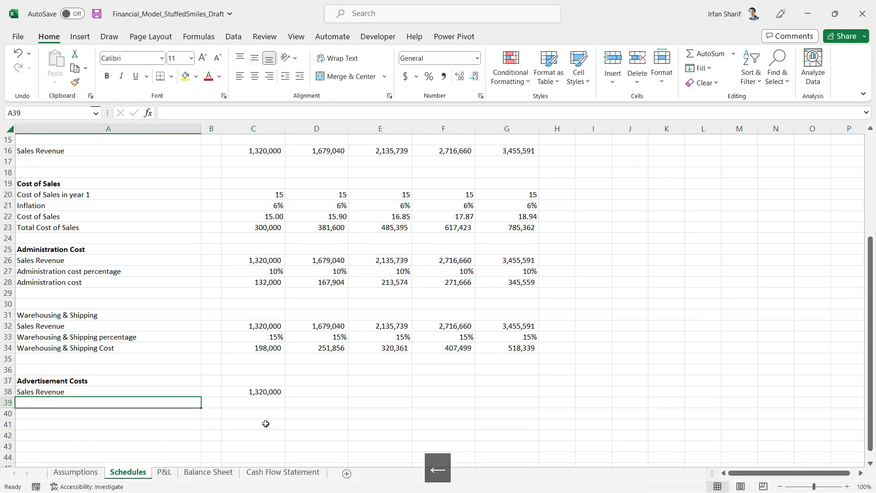
type("Ad")
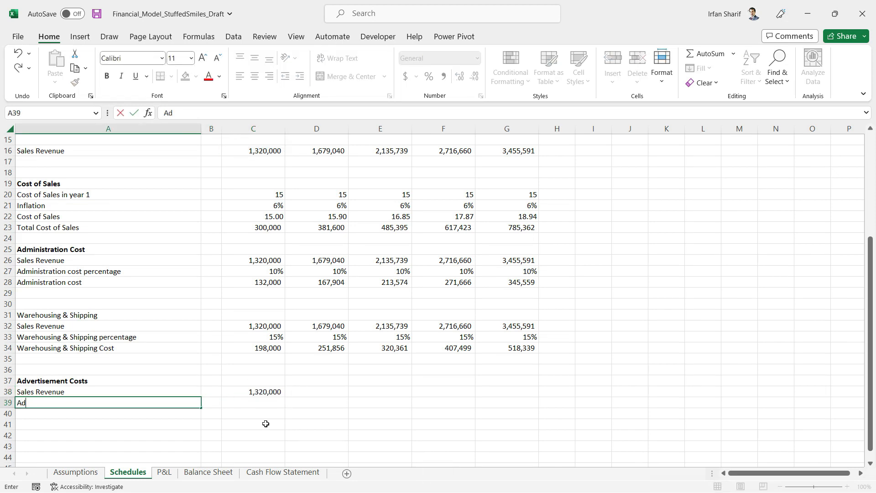
type("vertisement Costs percentage")
key("Return")
Link C39 to the advertisement cost percentage in cell F20 of the Assumptions sheet, using an absolute reference.
key("Up")
key("Right")
key("Right")
type("=")
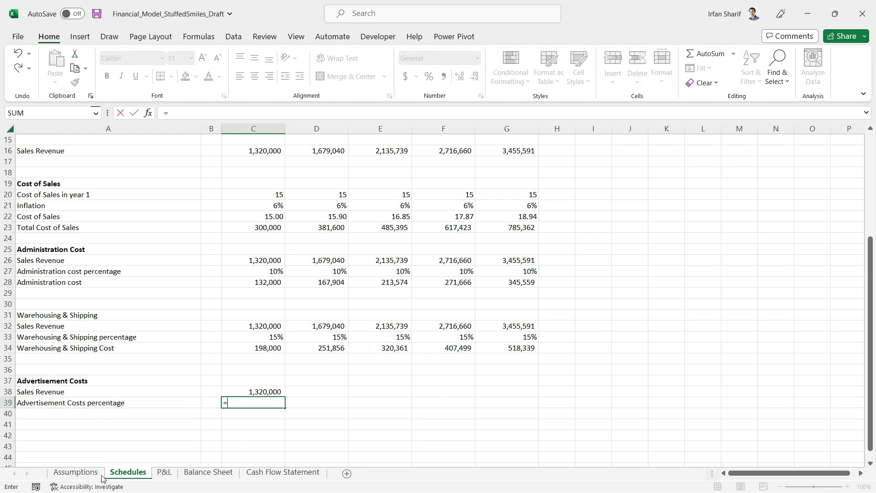
left_click(76, 473)
left_click(612, 368)
key("Return")
key("Up")
key("Up")
key("Down")
key("F2")
key("Left")
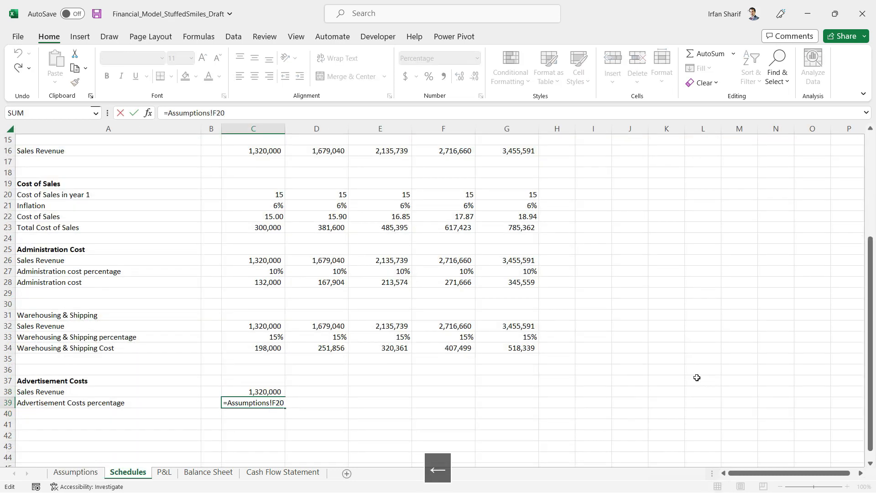
Copy the sales revenue and percentage formulas in C38:C39 across to column G.
key("Up")
key("shift+Down")
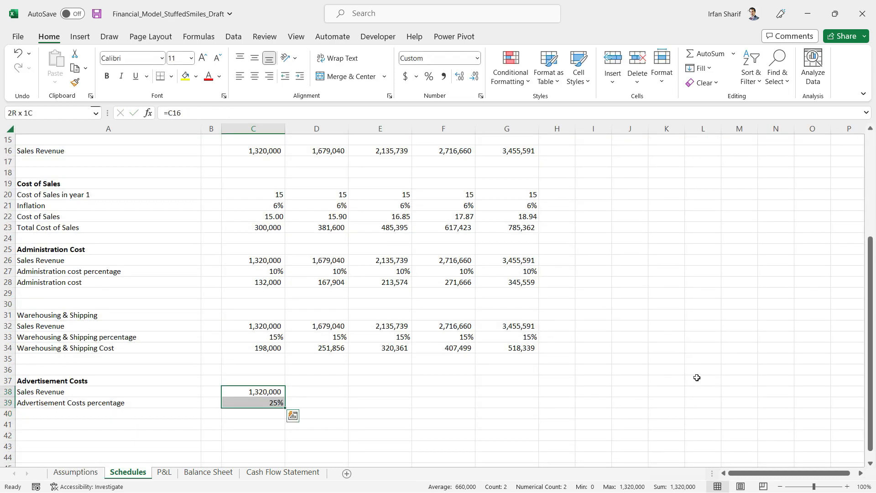
key("ctrl+c")
key("shift+Right")
key("shift+Right")
key("shift+Right")
key("shift+Right")
key("ctrl+v")
key("Escape")
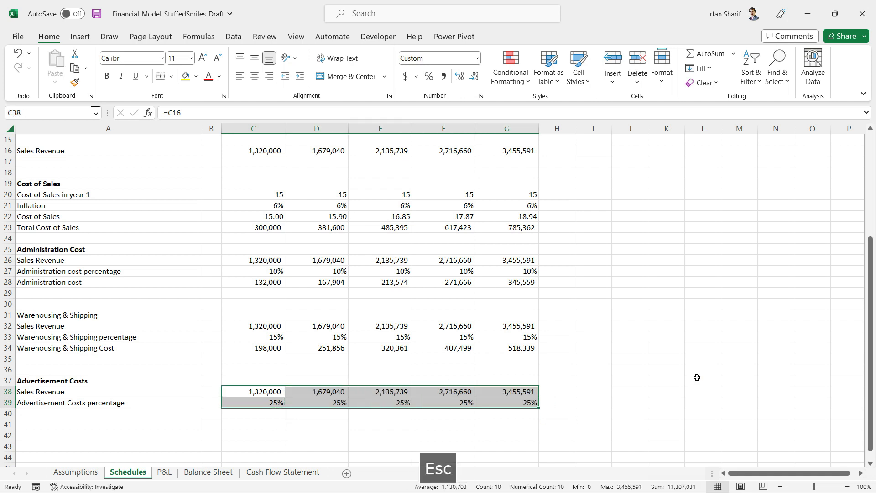
Calculate the first-year advertisement cost in C40 with the formula =C38*C39.
key("Down")
key("Down")
type("=")
key("Up")
key("Up")
type("*")
key("Up")
key("ctrl+Return")
Copy the advertisement cost formula in C40 across to G40.
key("ctrl+c")
key("shift+Right")
key("shift+Right")
key("shift+Right")
key("shift+Right")
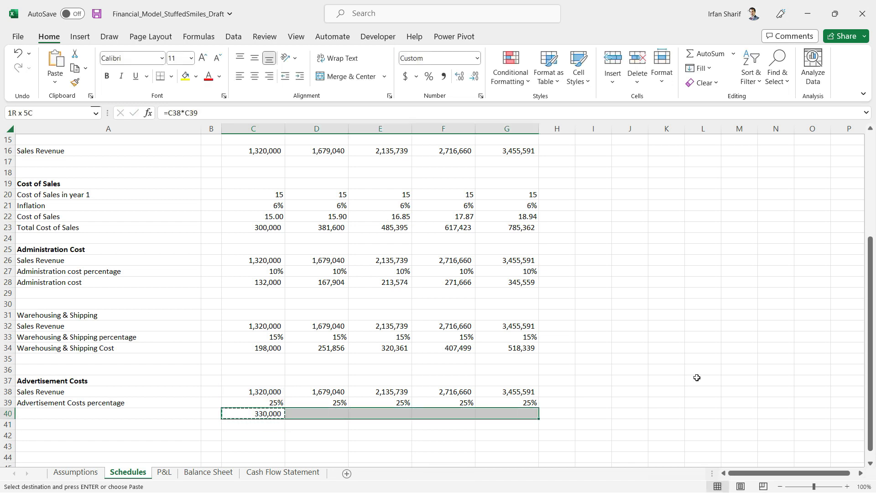
key("ctrl+v")
key("Escape")
Label cell A40 "Advertisement Costs".
key("Left")
key("Left")
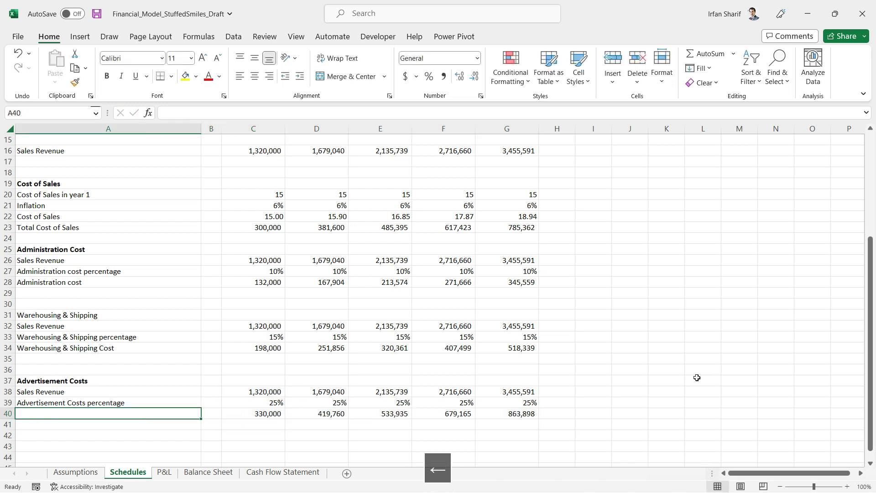
type("Adver")
key("F2")
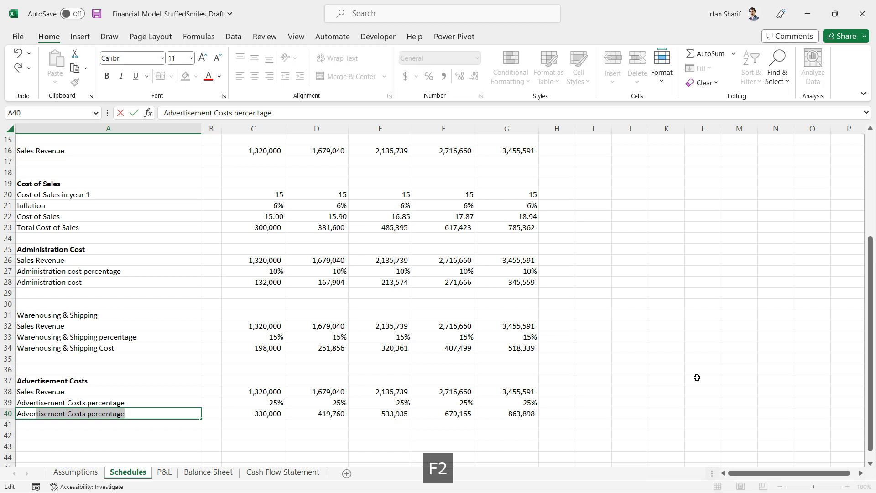
key("BackSpace")
key("BackSpace")
key("BackSpace")
key("BackSpace")
key("BackSpace")
key("BackSpace")
key("BackSpace")
key("BackSpace")
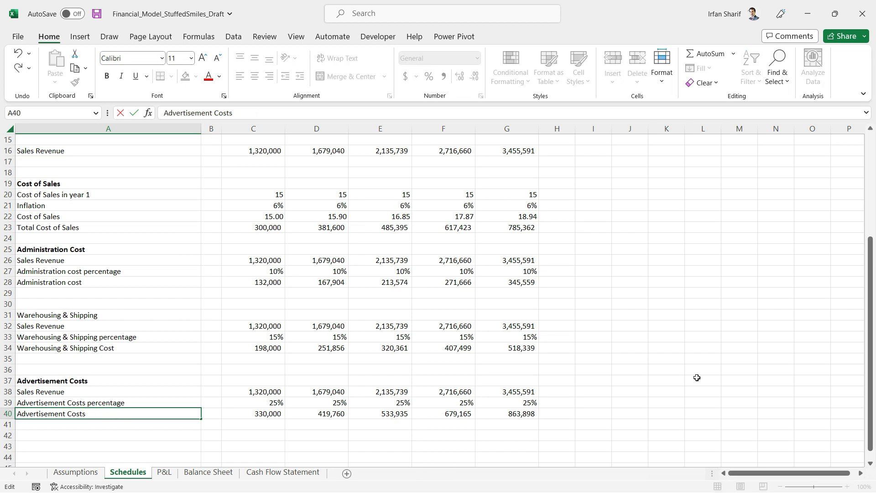
key("Return")
key("Up")
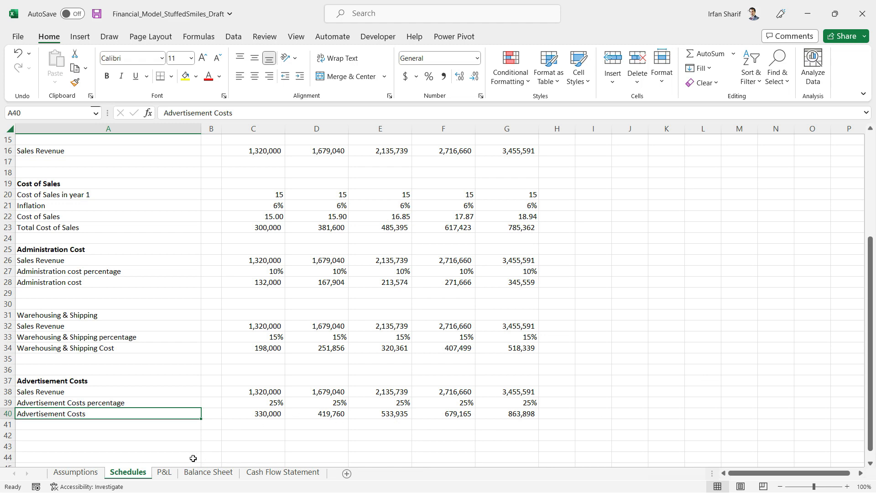
Link the FY 2023 Advertisements cell C12 on the P&L sheet to cell C40 of the Schedules sheet.
left_click(165, 473)
left_click(311, 269)
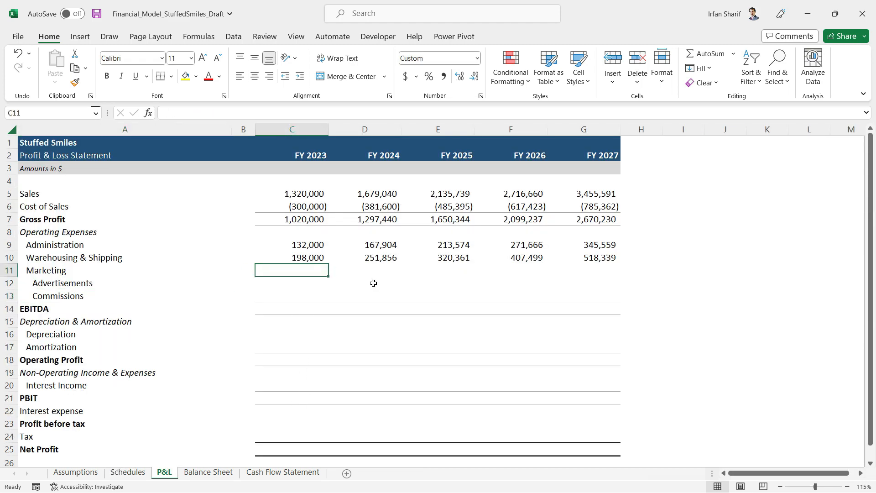
key("Down")
type("=")
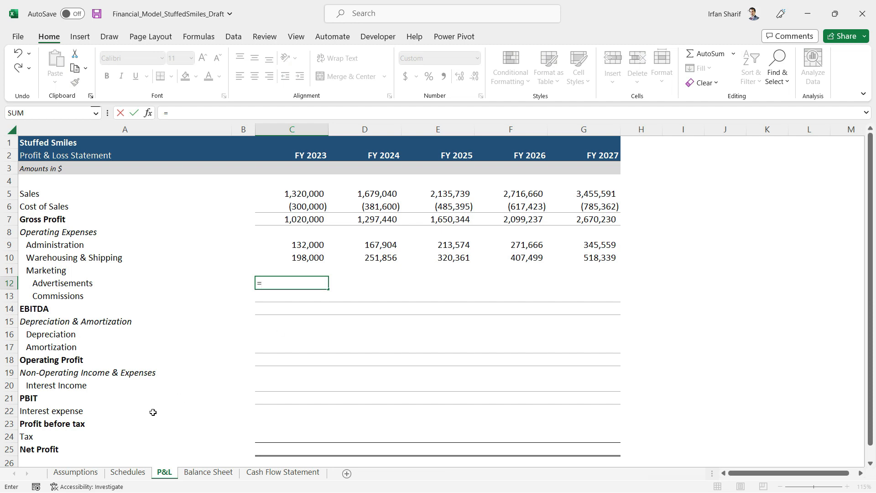
left_click(114, 473)
left_click(269, 414)
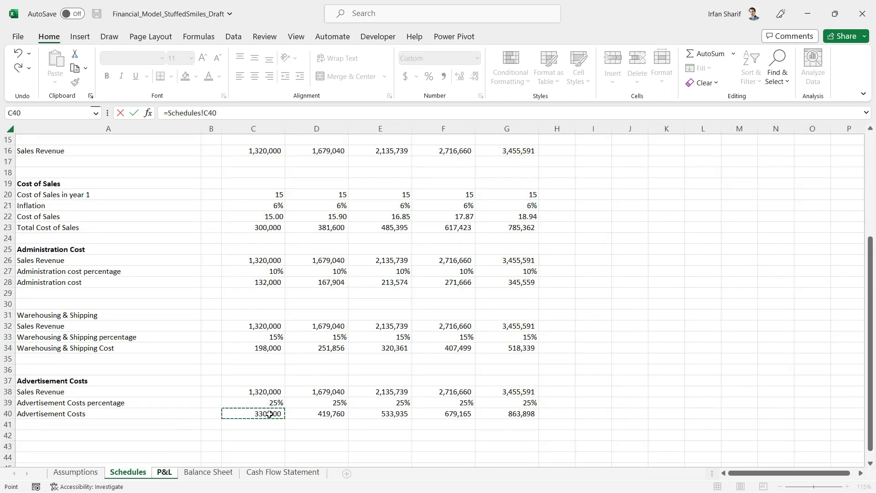
key("Return")
key("Up")
Copy the Advertisements formula in C12 across FY 2024 to FY 2027, through G12.
key("ctrl+c")
key("shift+Right")
key("shift+Right")
key("shift+Right")
key("shift+Right")
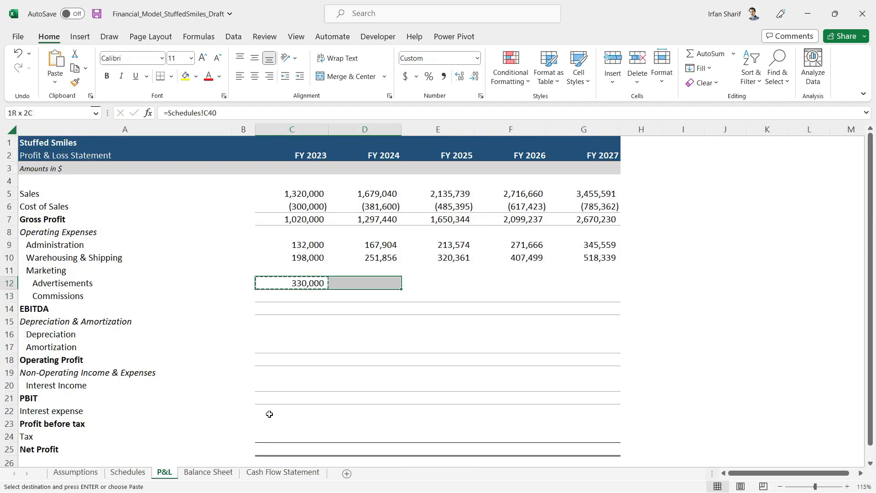
key("ctrl+v")
key("Escape")
Review the affiliate sales commission rate and the share of sales coming from affiliates on the Assumptions sheet.
key("Down")
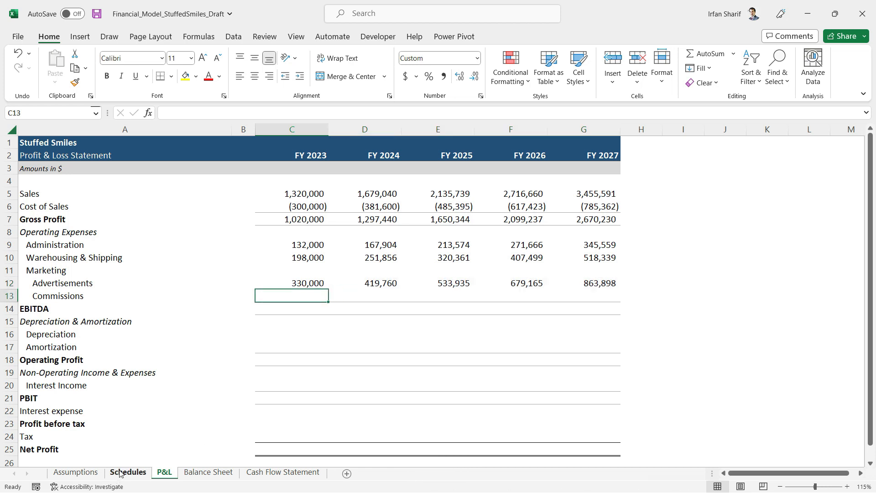
left_click(76, 472)
left_click_drag(500, 391, 504, 381)
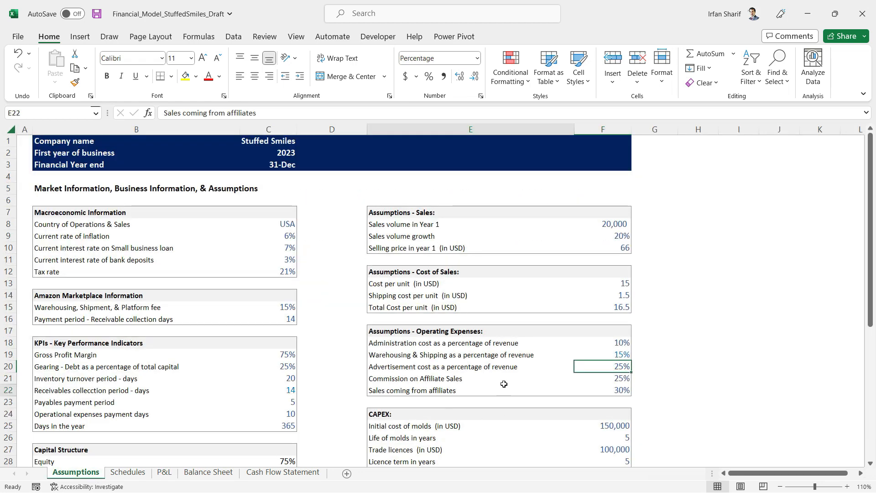
left_click(558, 383)
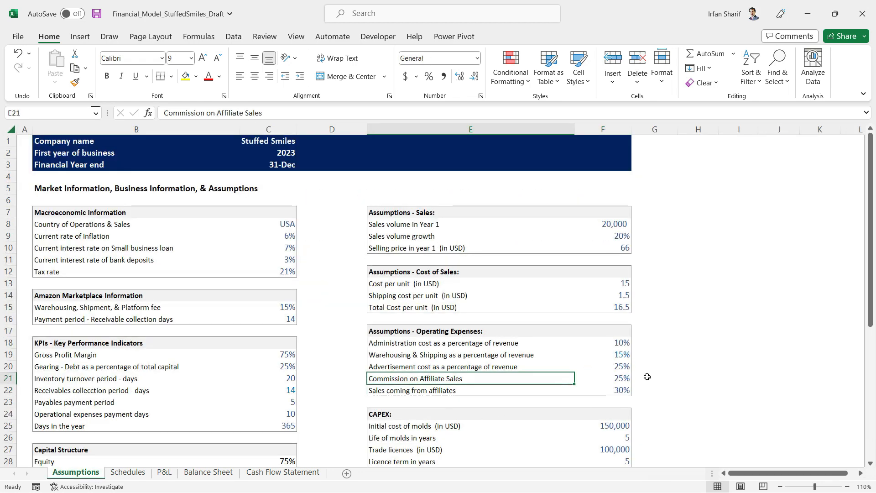
left_click(619, 378)
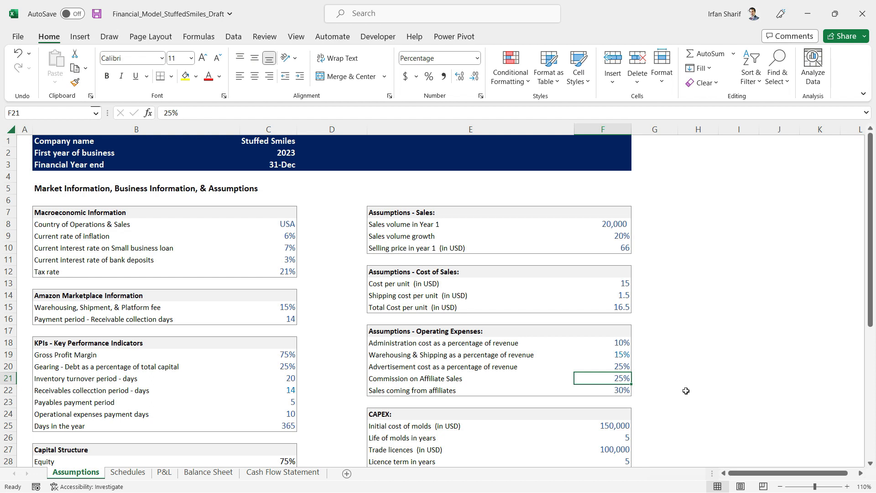
key("Down")
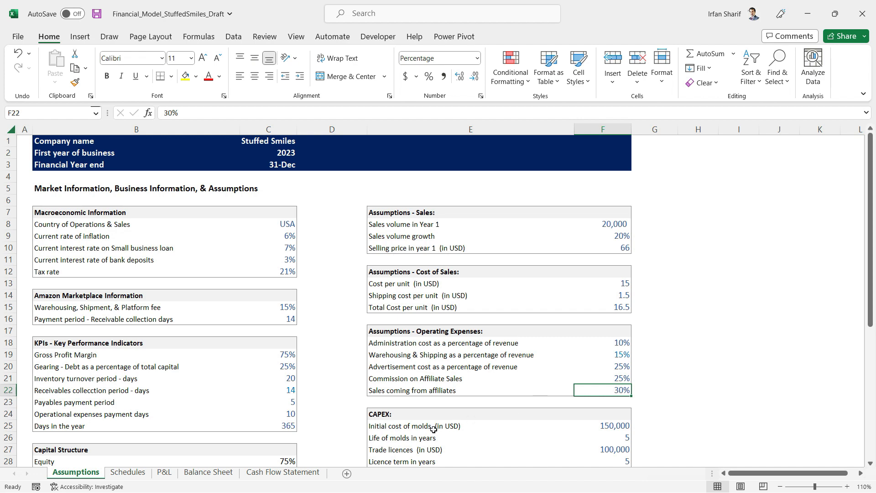
Add the heading "Commissions" in cell A42 of the Schedules sheet, below the Advertisement Costs block.
left_click(137, 473)
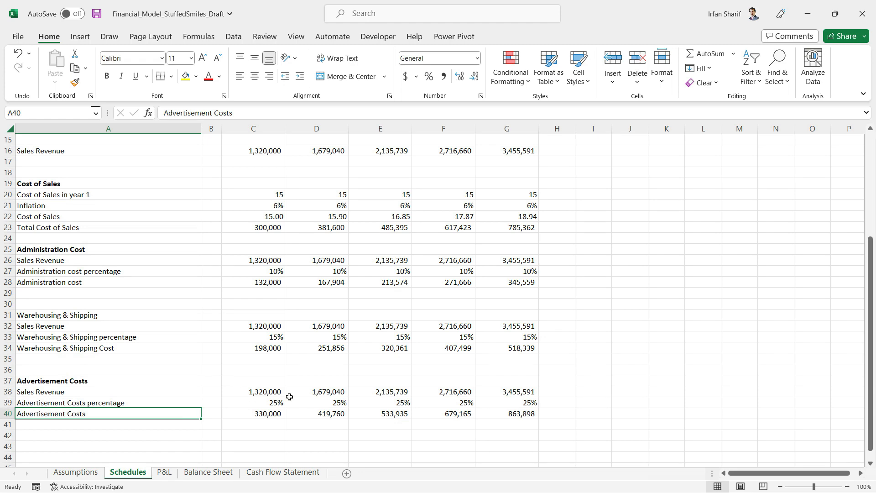
key("Down")
key("Down")
key("Down")
key("Down")
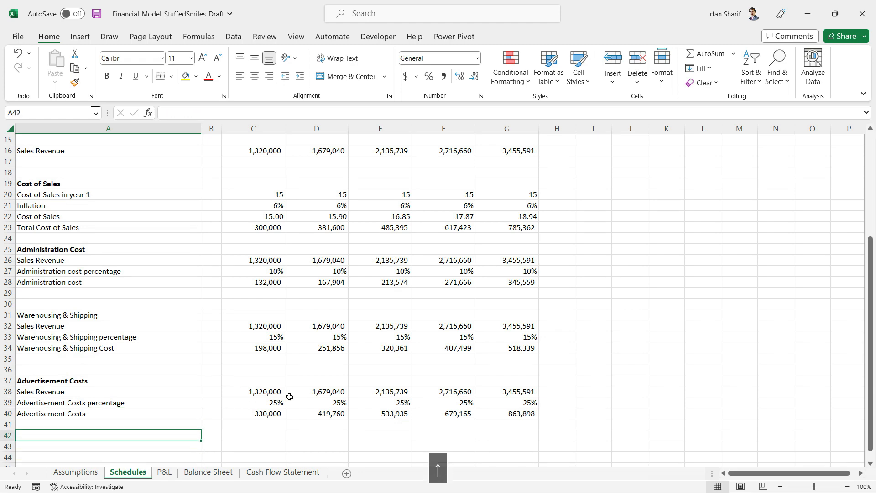
key("Down")
key("Down")
key("Down")
key("Down")
key("Up")
key("Up")
key("Up")
key("Up")
key("Up")
key("Up")
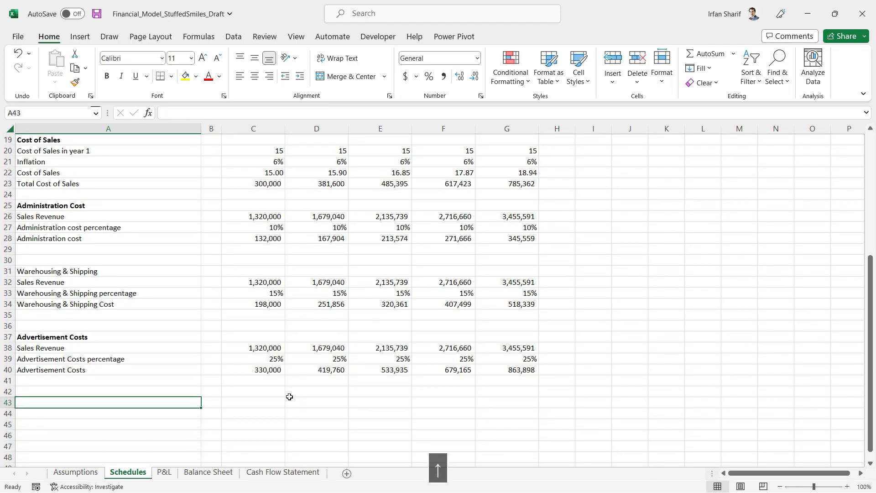
type("Commissions")
key("Return")
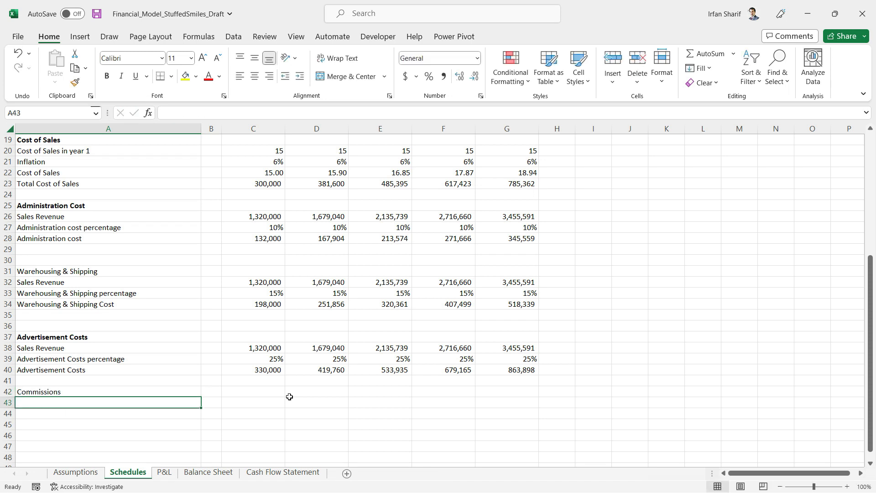
Label cell A43 "Sales Revenue" and link C43 to the first-year sales revenue in C16.
type("Sales Revenue")
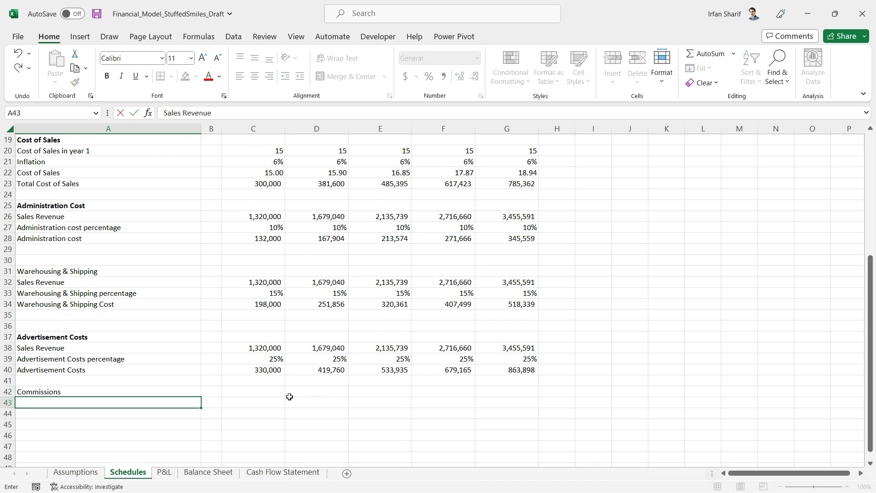
key("Return")
key("Up")
key("Right")
key("Right")
type("=")
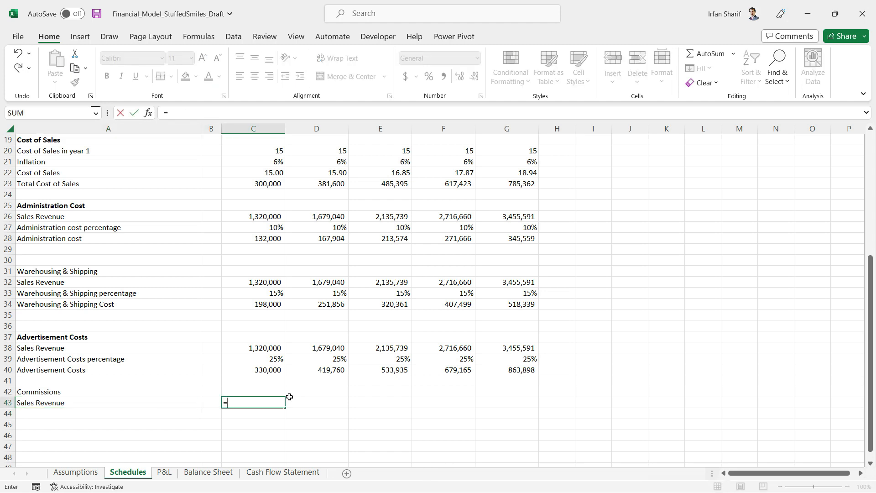
left_click(267, 152)
key("Up")
key("Up")
key("Up")
key("Up")
key("Return")
key("Up")
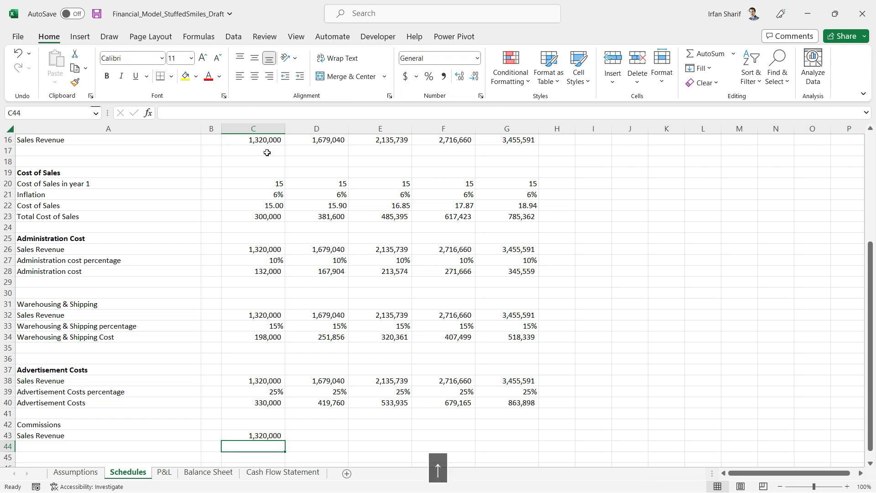
Label cell A44 "Sales coming from affiliates - percentage".
scroll(267, 152, "down", 1)
key("Down")
key("Left")
key("Left")
type("Sales ")
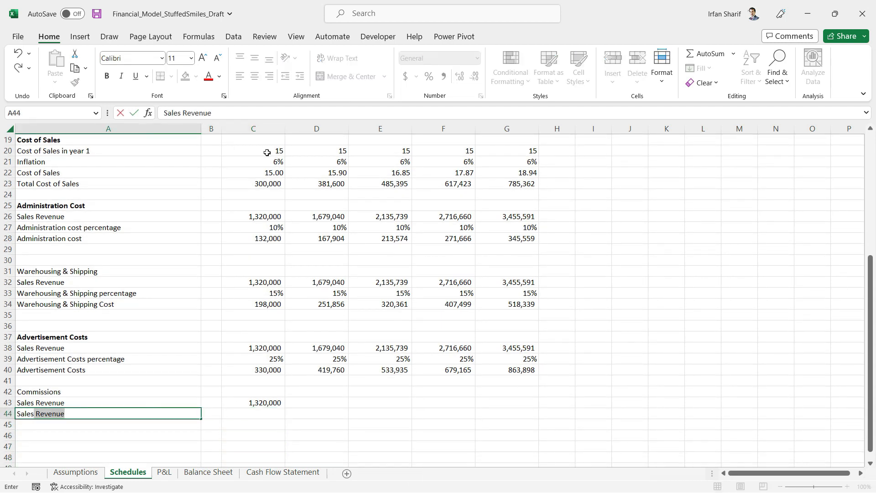
type("Somi")
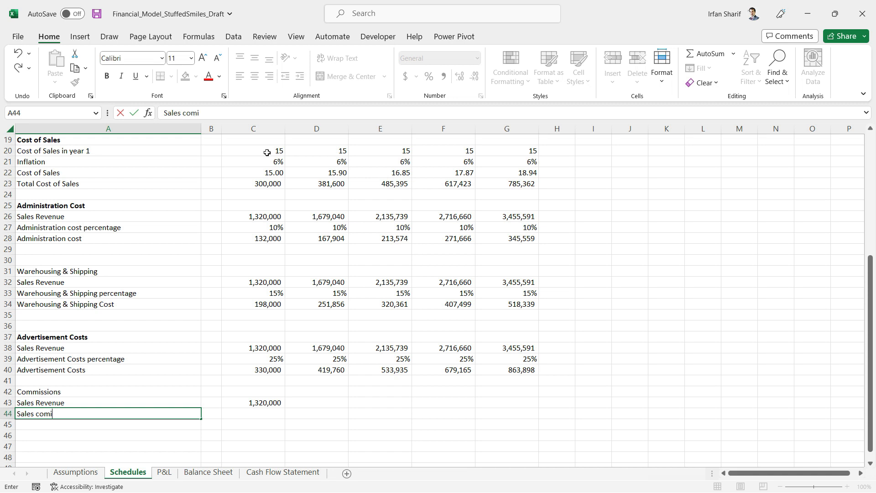
type("ng from affiliates")
key("Return")
key("Up")
key("F2")
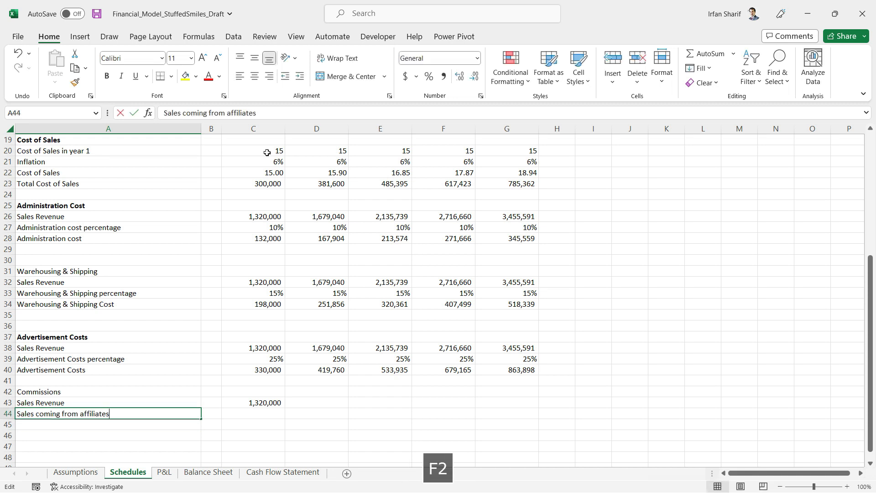
type("- pe")
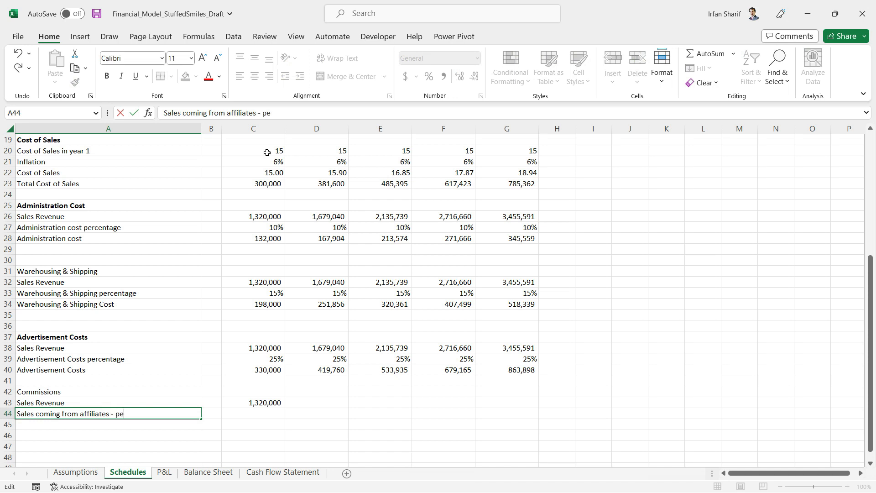
type("rcentage")
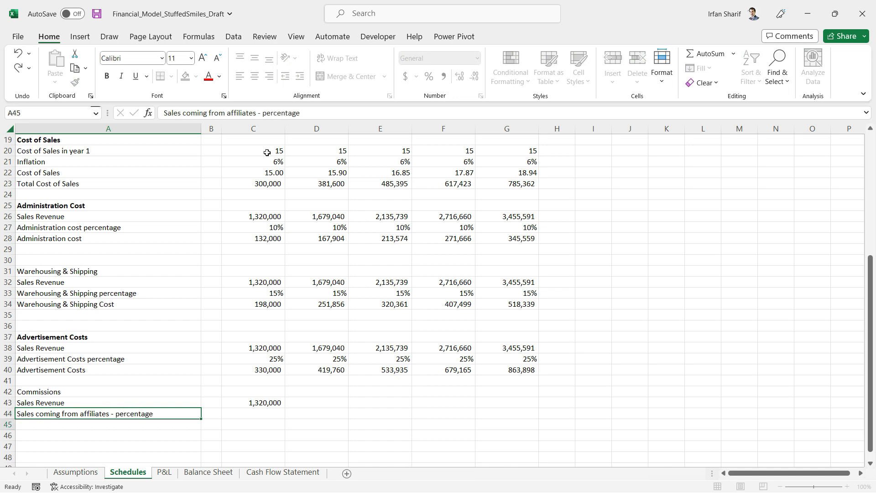
Link C44 to the share of sales coming from affiliates in cell F22 of the Assumptions sheet.
key("Tab")
key("Tab")
type("=")
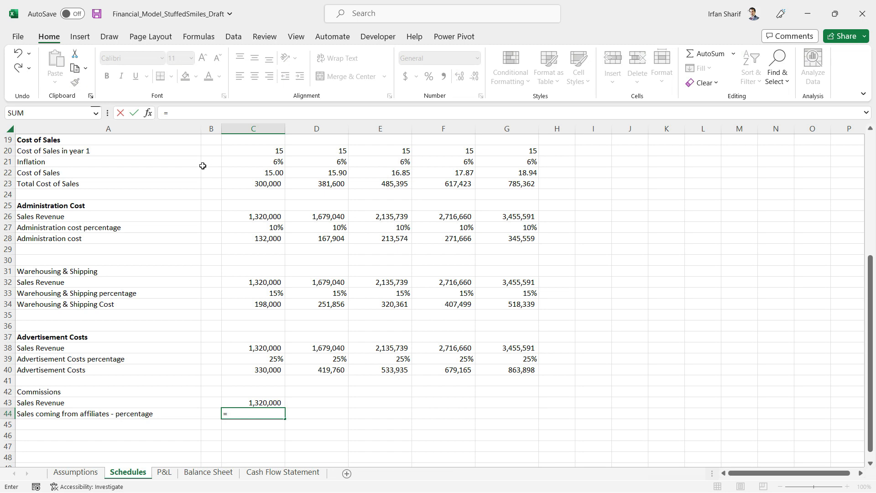
left_click(88, 472)
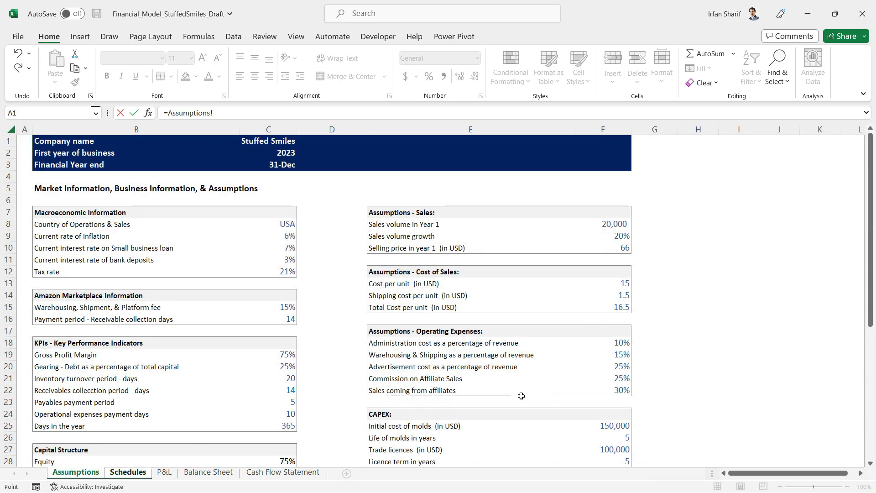
left_click(613, 390)
key("Return")
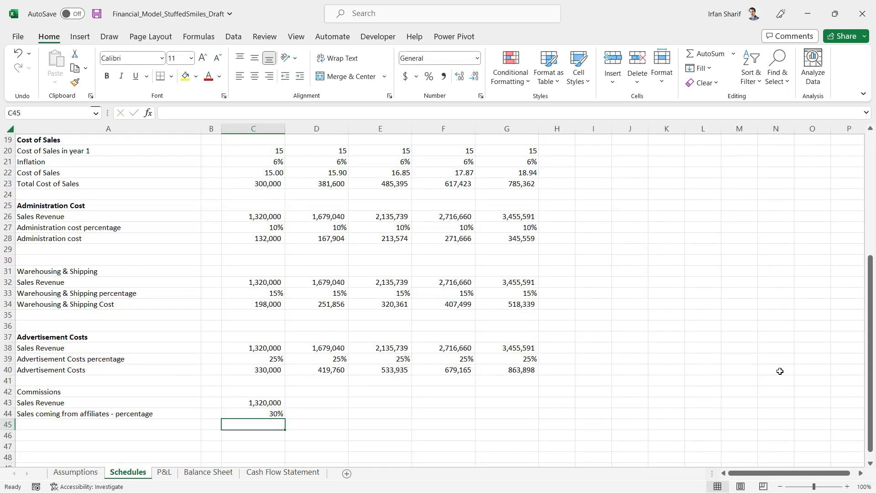
Label cell A45 "Affiliates Sales" and calculate C45 with the formula =C43*C44.
key("Left")
key("Left")
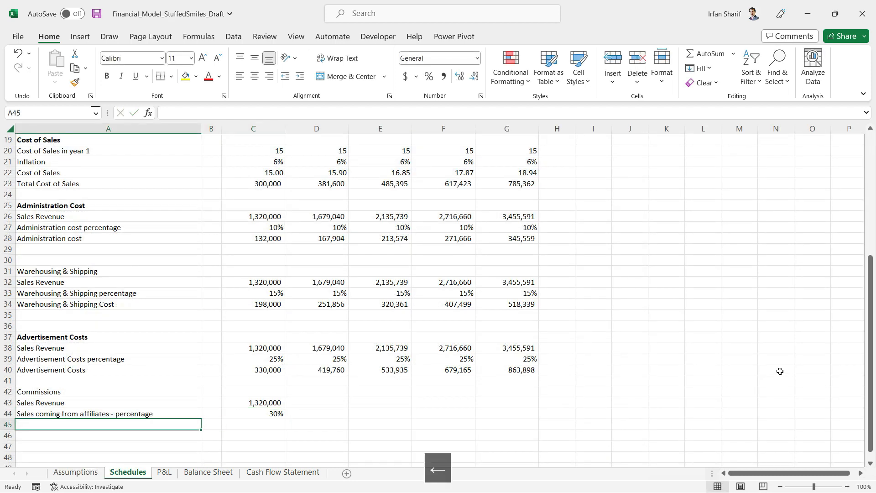
type("Affiliates Sales")
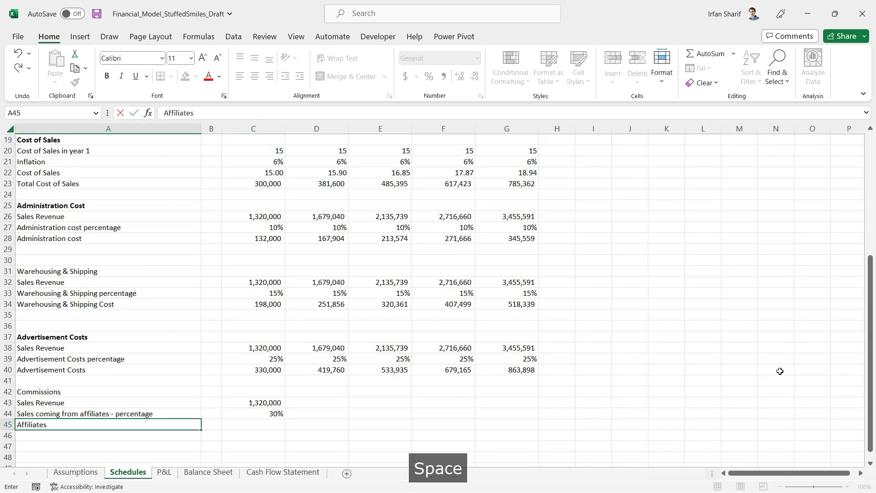
key("Return")
key("Up")
key("Right")
key("Right")
type("=")
key("Up")
key("Up")
type("*")
key("Up")
key("Return")
Lock the Assumptions F22 reference in C44 so that it stays fixed when copied across.
key("Up")
key("Up")
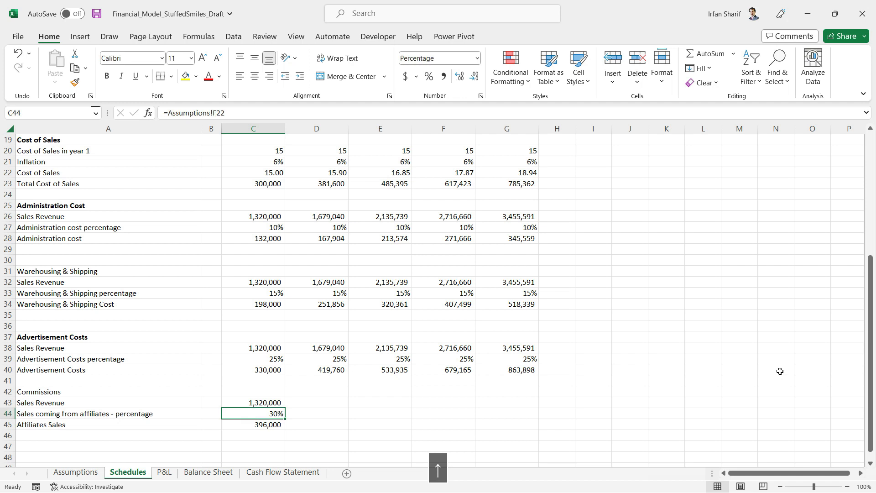
key("F2")
key("Left")
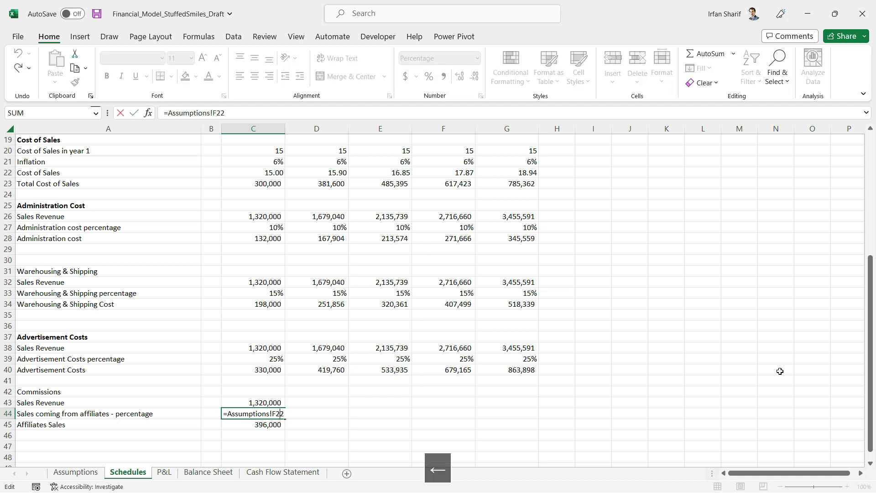
key("Return")
Copy the formulas in C43:C45 across the remaining four years, through column G.
key("Up")
key("Up")
key("shift+Down")
key("shift+Down")
key("ctrl+c")
key("shift+Right")
key("shift+Right")
key("shift+Right")
key("shift+Right")
key("ctrl+v")
key("Escape")
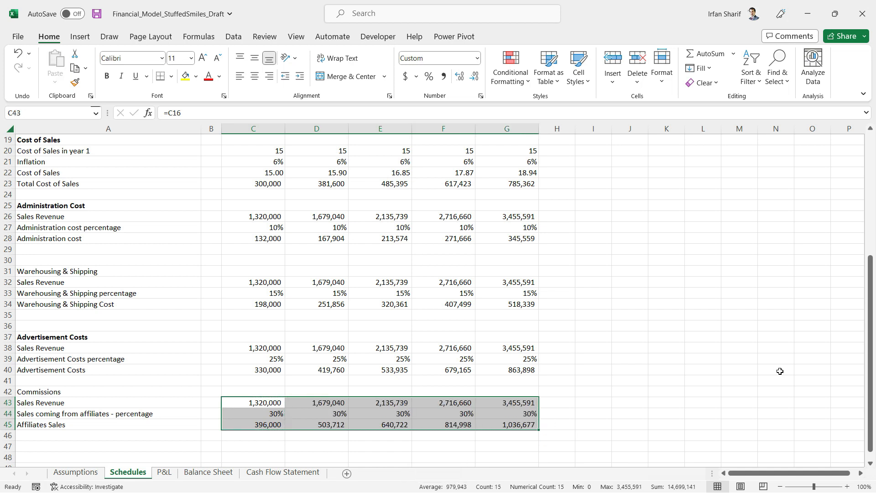
Label cell A46 "Affiliates Sales commission".
key("Down")
key("Down")
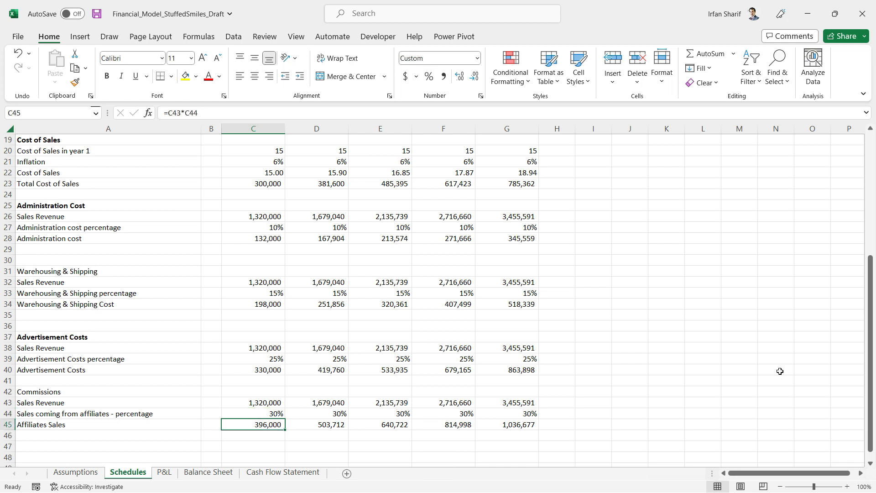
key("Down")
key("Left")
key("Left")
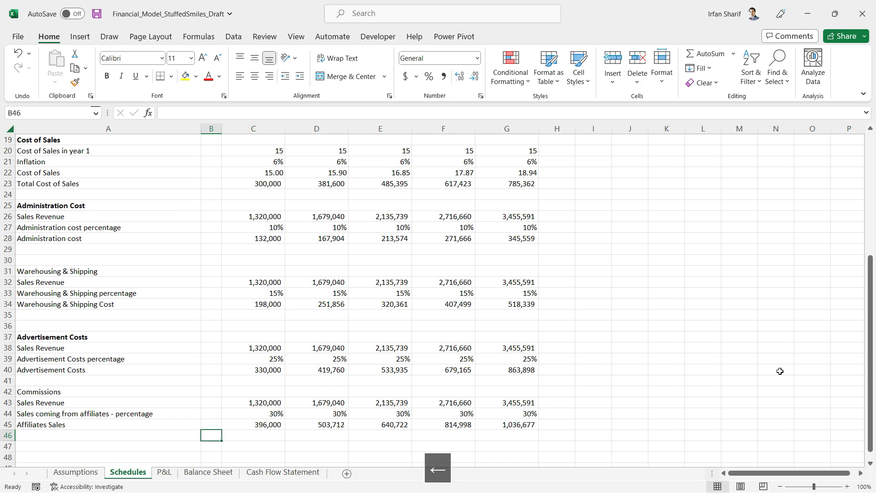
type("Affilia")
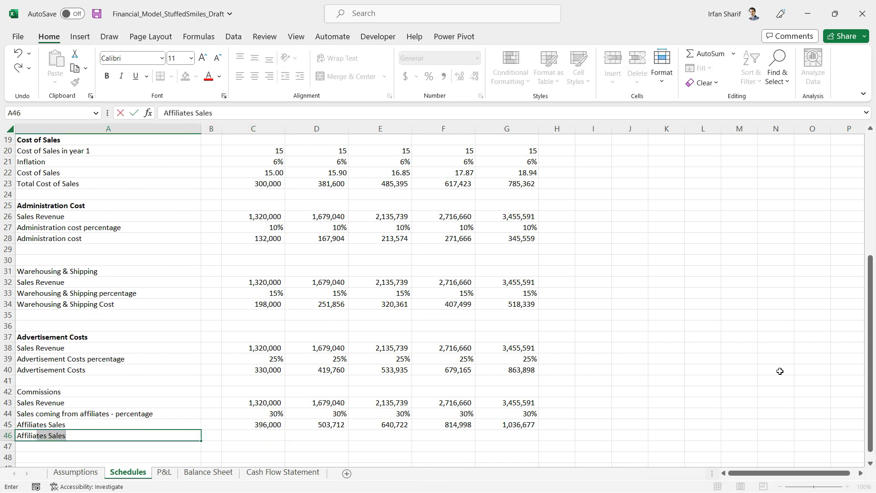
type("tes")
key("Right")
key("Left")
key("F2")
type("commission")
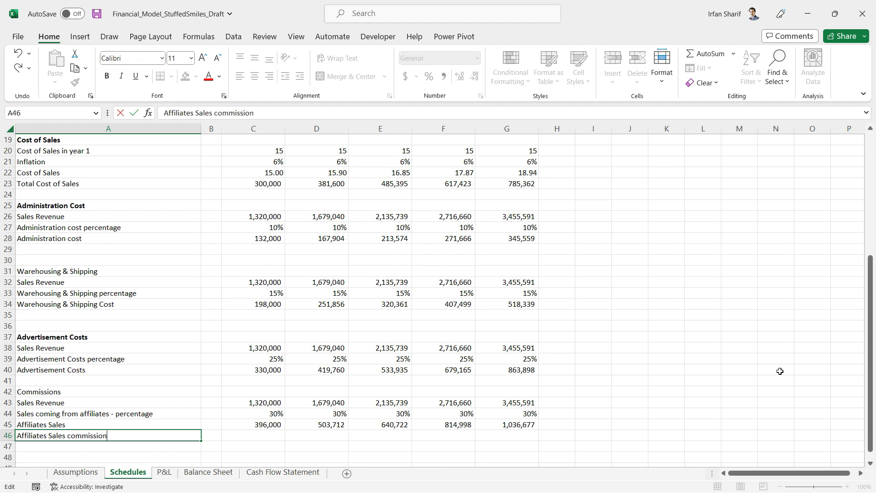
key("Return")
Link C46 to the commission on affiliate sales in cell F21 of the Assumptions sheet.
key("Right")
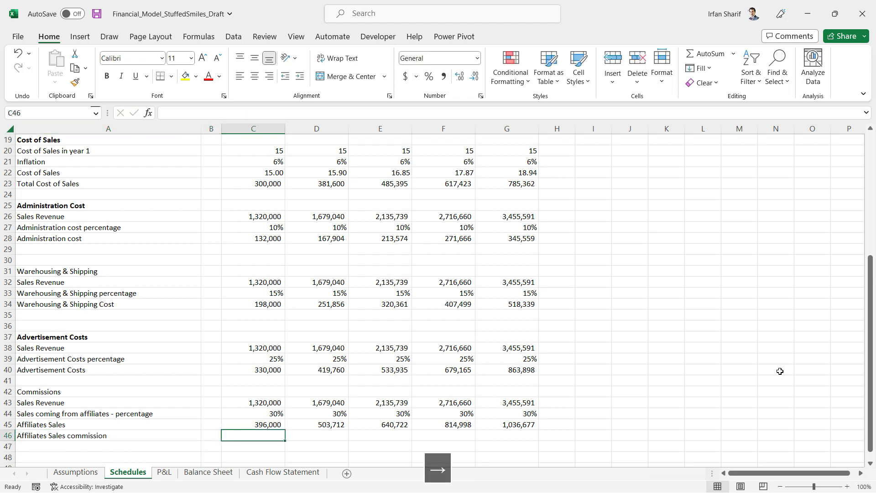
type("=")
left_click(75, 472)
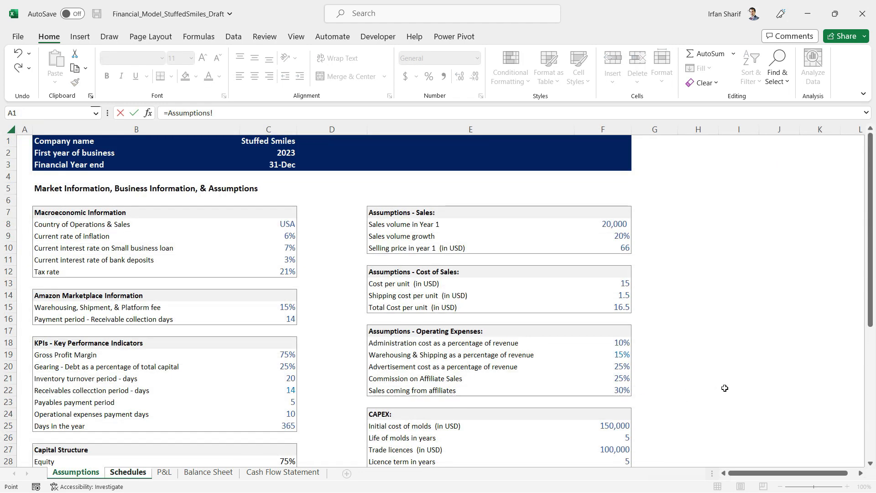
left_click(619, 381)
key("Return")
Calculate the first-year commission in C47 with the formula =C45*C46.
key("Up")
key("Down")
key("Down")
key("Down")
key("Down")
key("Up")
key("Up")
key("Up")
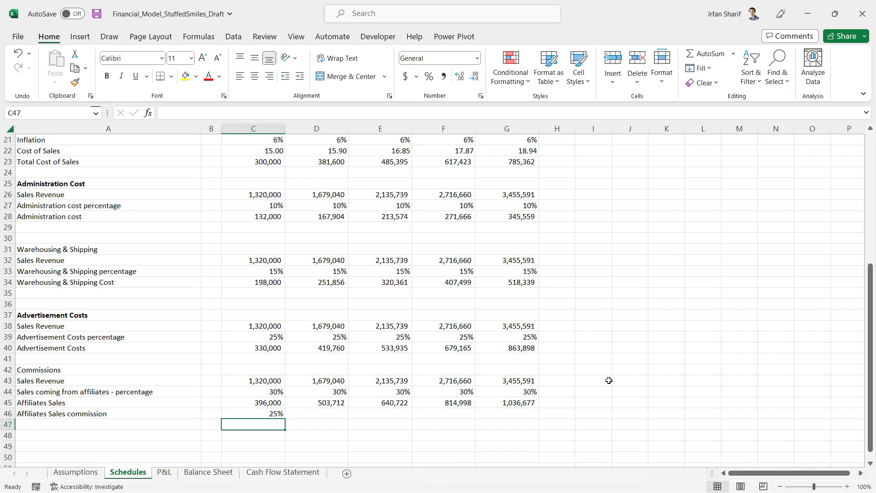
type("=")
key("Up")
key("Up")
type("*")
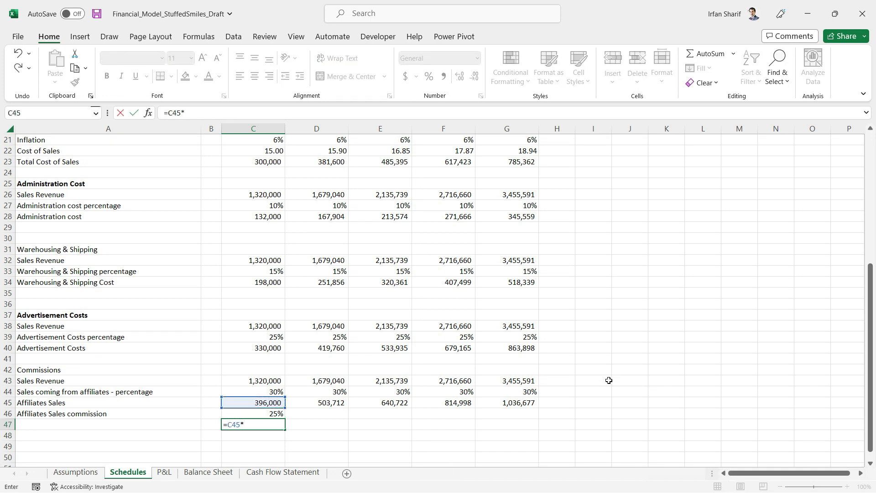
key("Up")
key("Return")
key("Up")
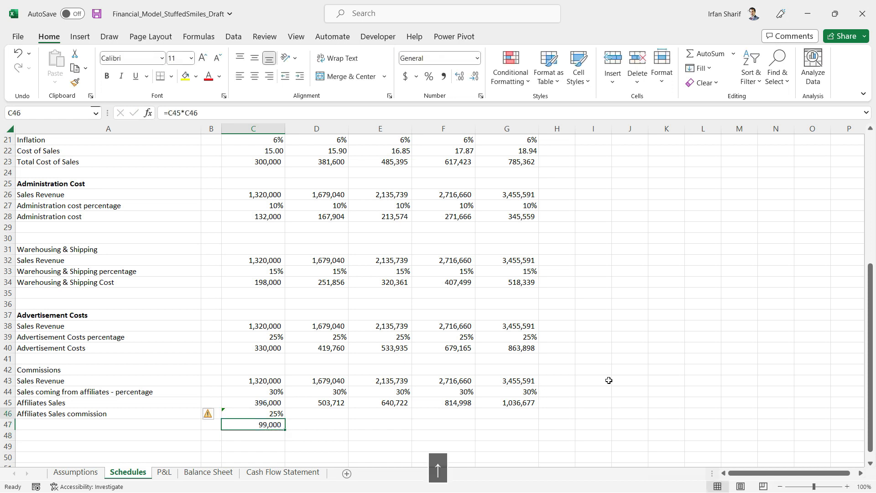
Lock the Assumptions F21 reference in C46 so that it stays fixed when copied across.
key("Up")
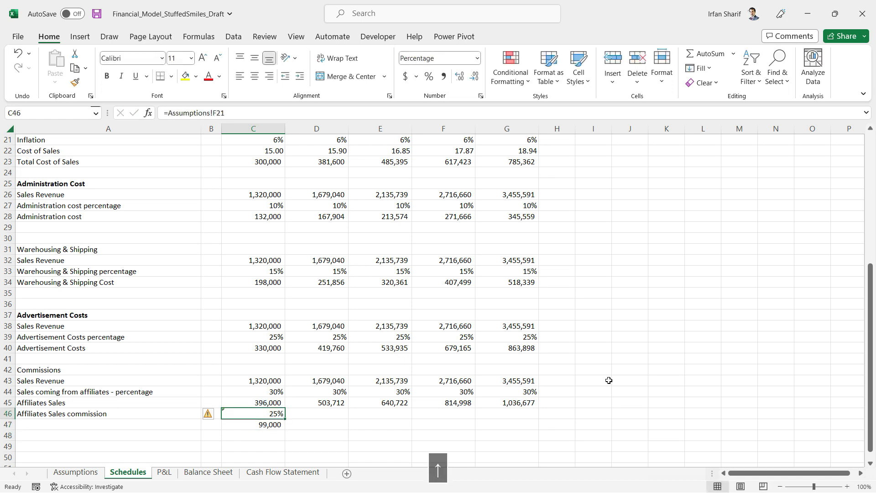
key("F2")
key("Left")
key("Return")
Copy the formulas in C45:C47 across the remaining four years, through column G.
key("Up")
key("Up")
key("shift+Down")
key("shift+Down")
key("ctrl+c")
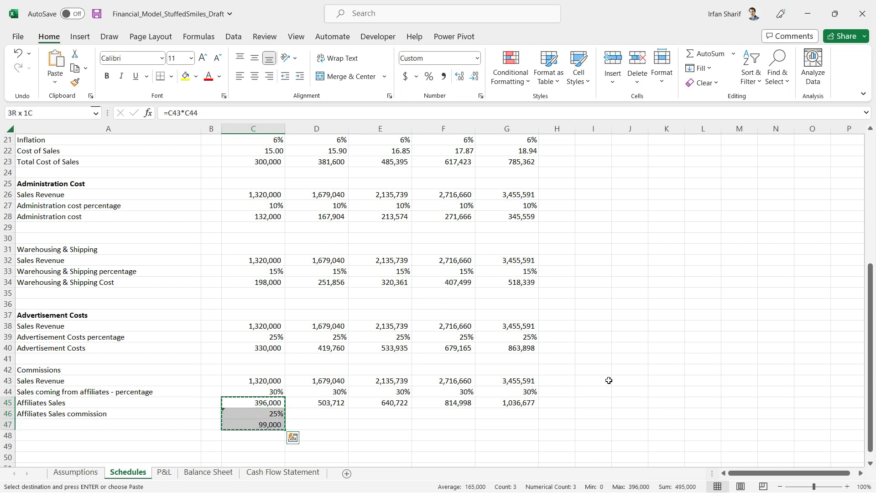
key("shift+Right")
key("shift+Right")
key("shift+Right")
key("shift+Right")
key("ctrl+v")
key("Escape")
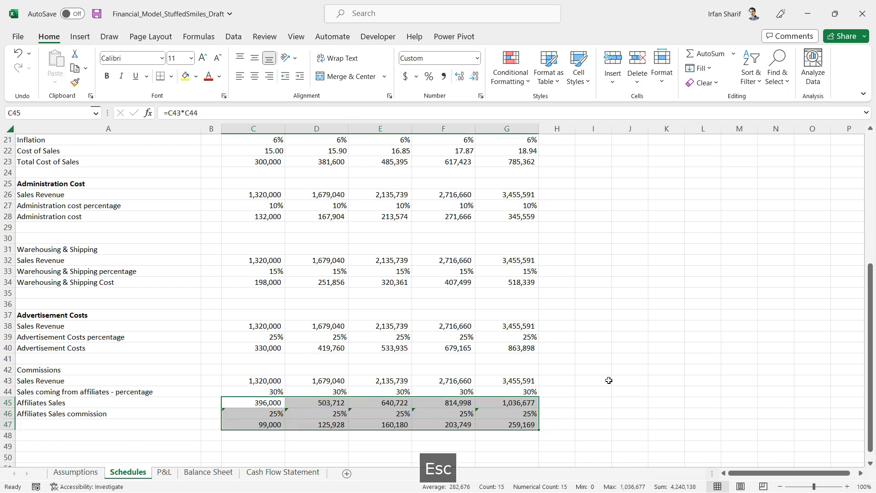
Check the affiliates sales formula in D45 and label cell A47 "Total Commissions".
key("Down")
key("Up")
key("Right")
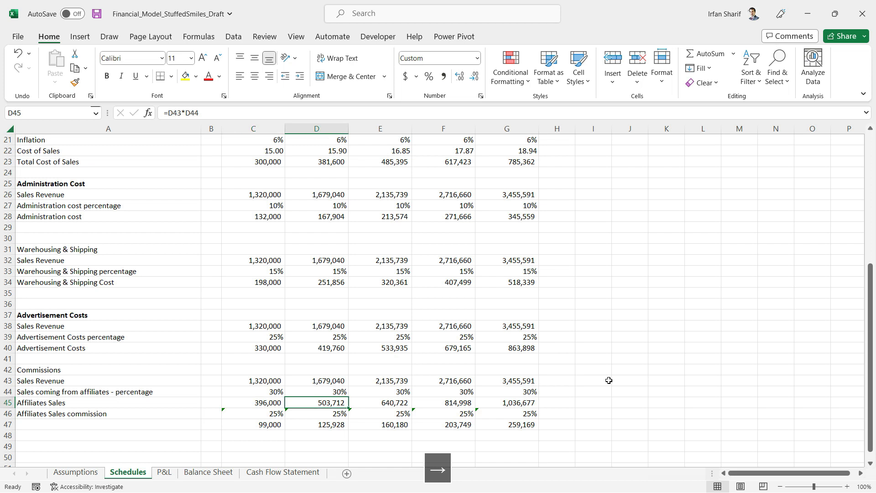
key("F2")
key("Return")
key("Down")
key("Left")
key("Left")
key("Left")
type("Total Commissions")
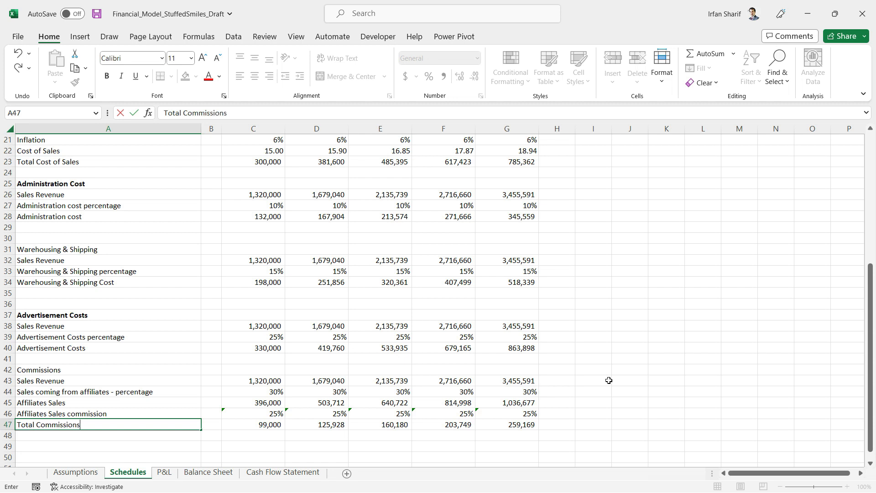
key("Return")
key("Up")
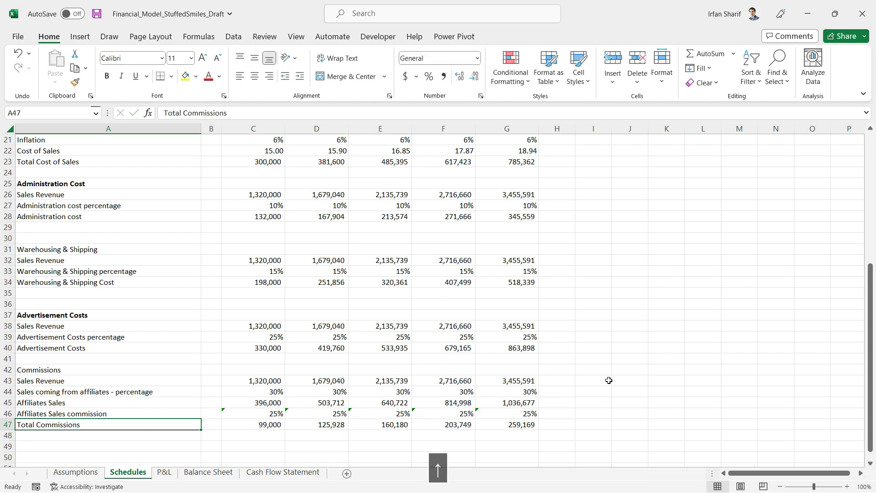
Link the FY 2023 Commissions cell C13 in the P&L to the total commissions with =Schedules!C47.
key("Right")
key("Right")
key("Right")
key("Left")
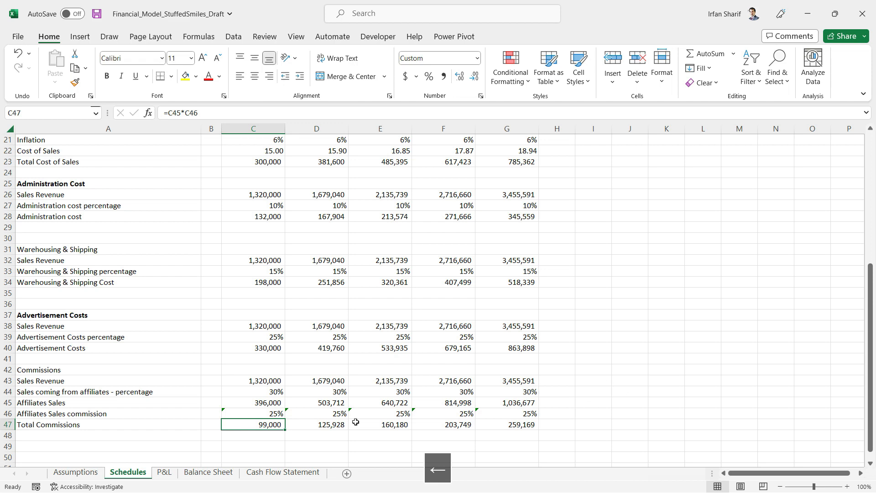
left_click(164, 472)
type("=")
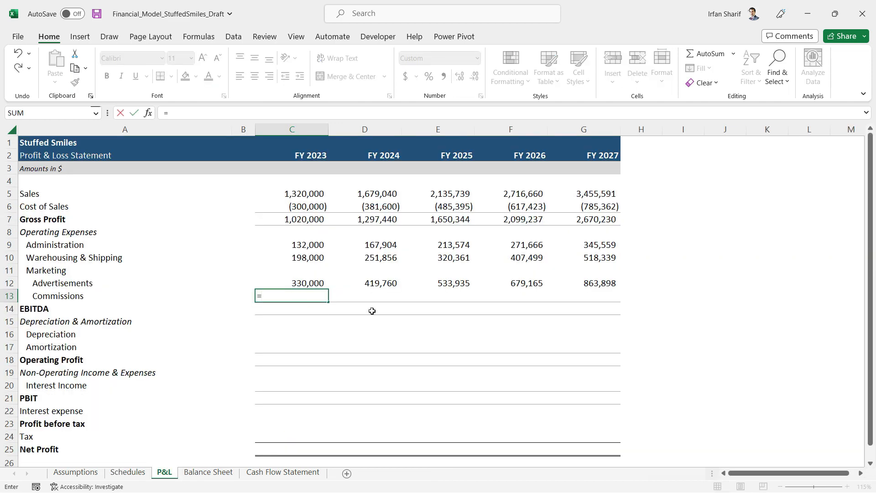
left_click(128, 472)
left_click(261, 427)
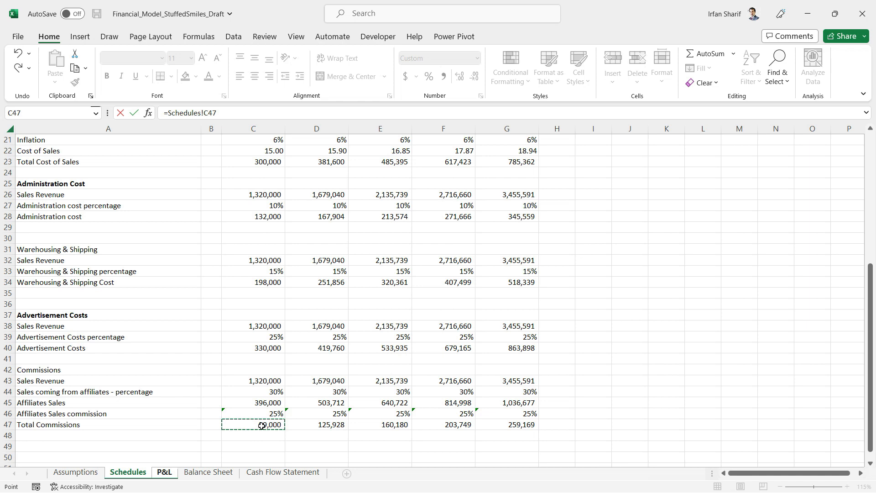
key("Return")
Copy the Commissions link in C13 across the remaining years through column G.
key("Up")
key("ctrl+c")
key("shift+Right")
key("shift+Right")
key("shift+Right")
key("shift+Right")
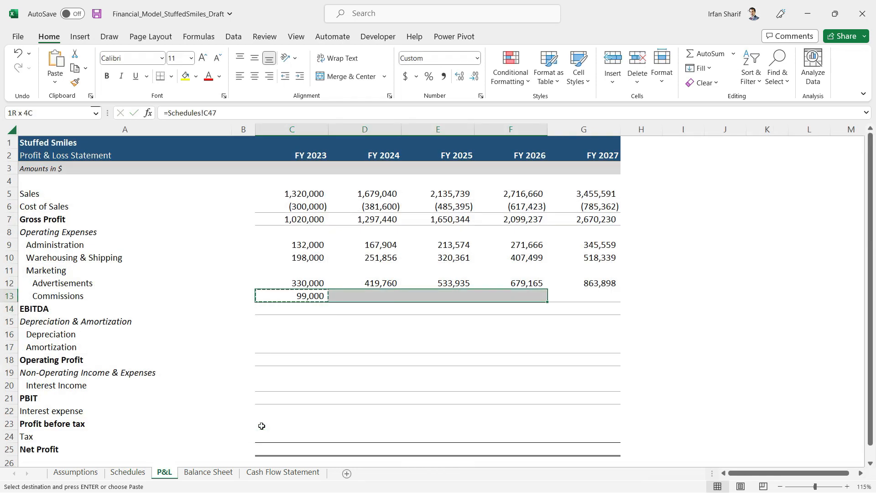
key("ctrl+v")
key("Escape")
key("Down")
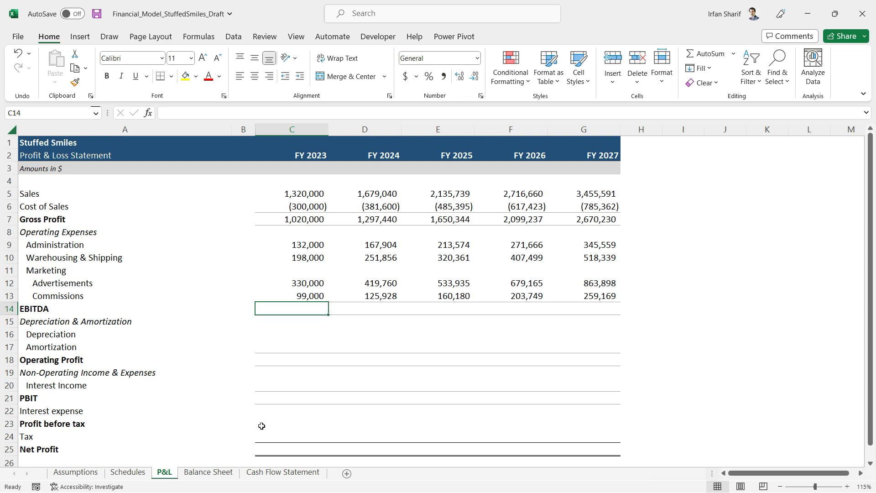
Negate the FY 2023 Administration and Warehousing & Shipping links as =-Schedules!C28 in C9 and =-Schedules!C34 in C10.
key("Up")
key("Up")
key("Up")
key("Up")
key("Up")
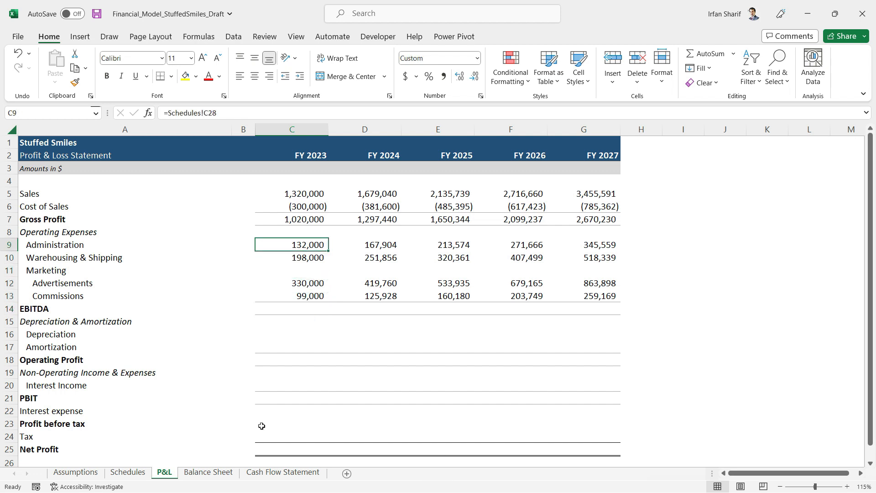
key("F2")
key("Left")
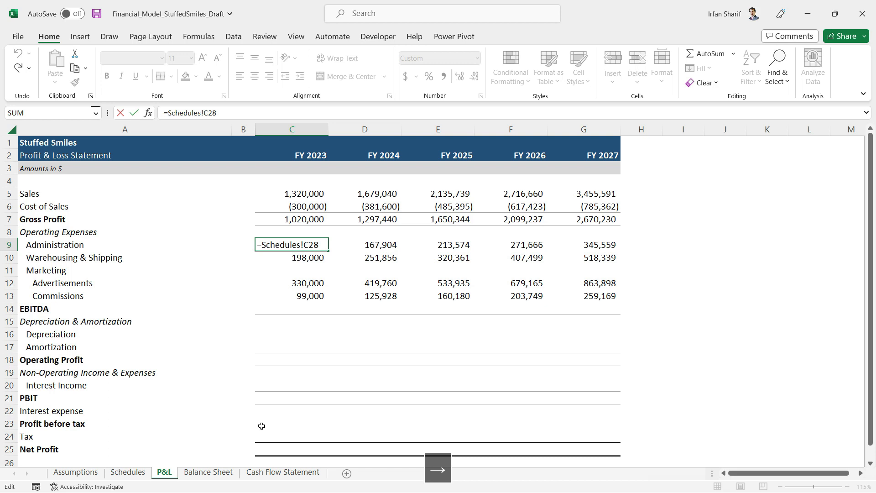
key("Return")
key("F2")
key("Left")
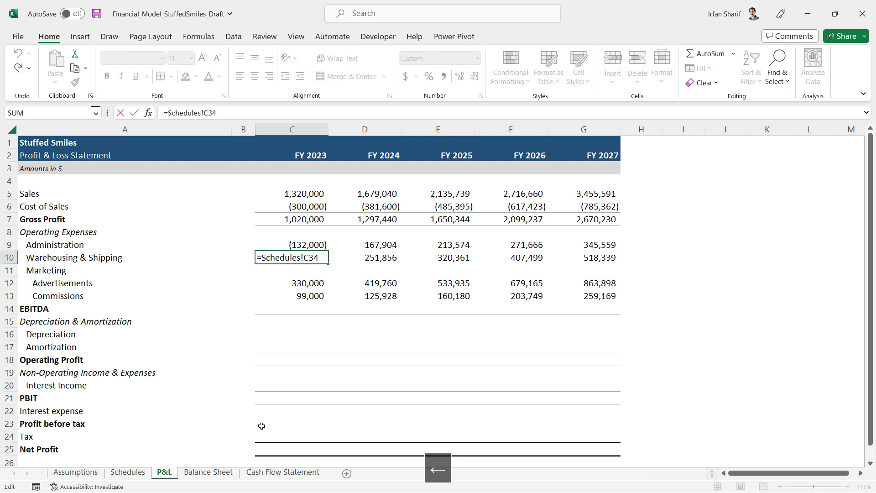
key("Return")
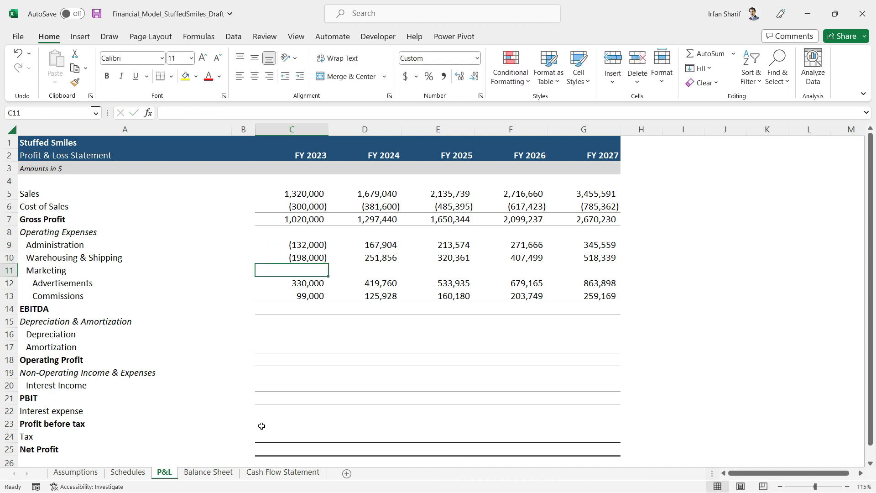
Negate the FY 2023 Advertisements and Commissions links as =-Schedules!C40 in C12 and =-Schedules!C47 in C13.
key("Down")
key("Down")
key("Up")
key("F2")
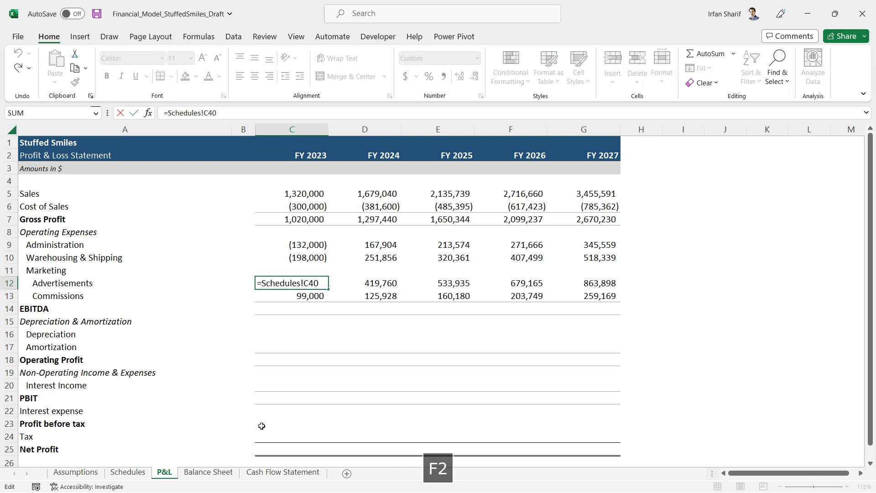
key("Left")
key("Return")
key("F2")
key("Left")
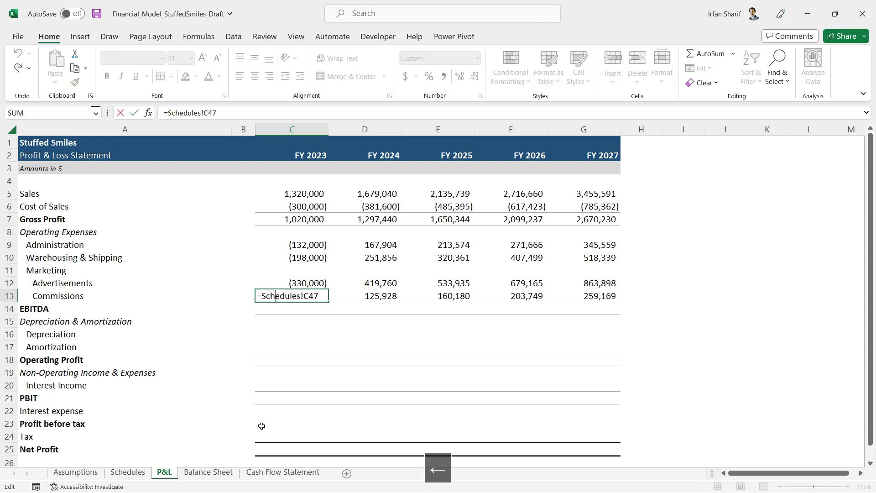
type("-")
key("Return")
Copy the negated operating expense formulas in C9:C13 across FY 2024 to FY 2027, through column G.
key("Up")
key("Up")
key("Up")
key("Up")
key("Up")
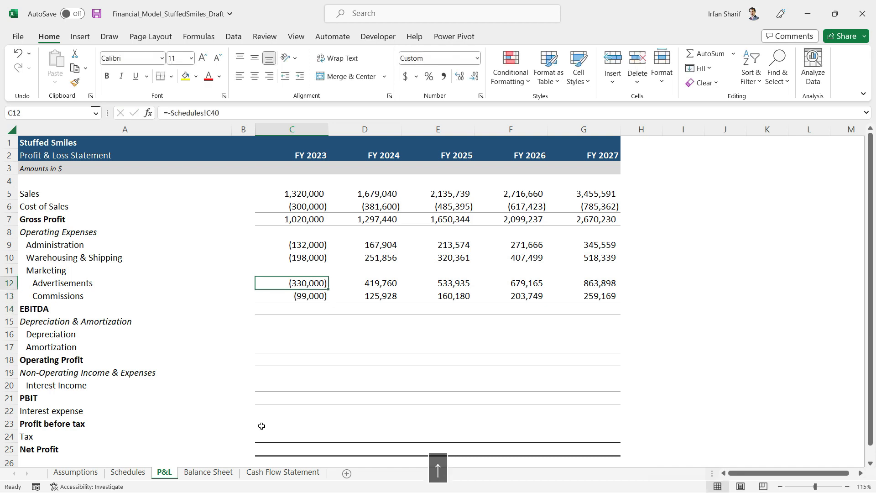
key("shift+Down")
key("shift+Down")
key("shift+Down")
key("shift+Down")
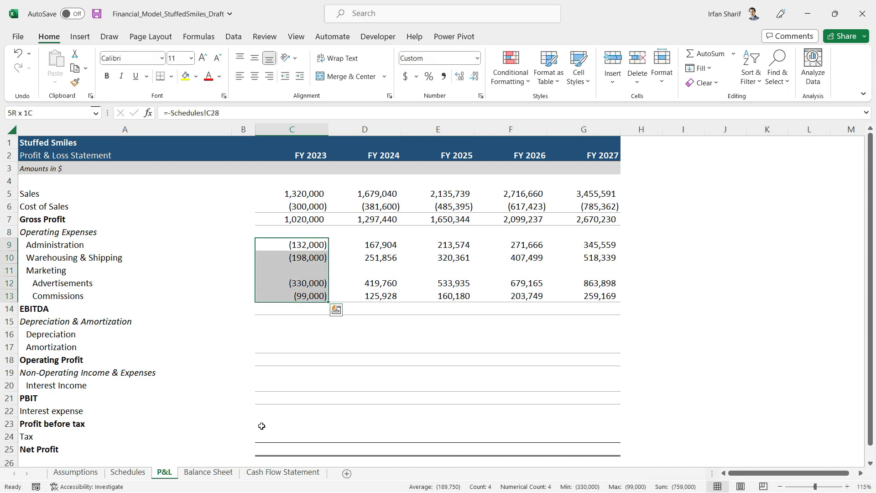
key("ctrl+c")
key("shift+Right")
key("shift+Right")
key("shift+Right")
key("shift+Right")
key("ctrl+v")
key("Escape")
key("Down")
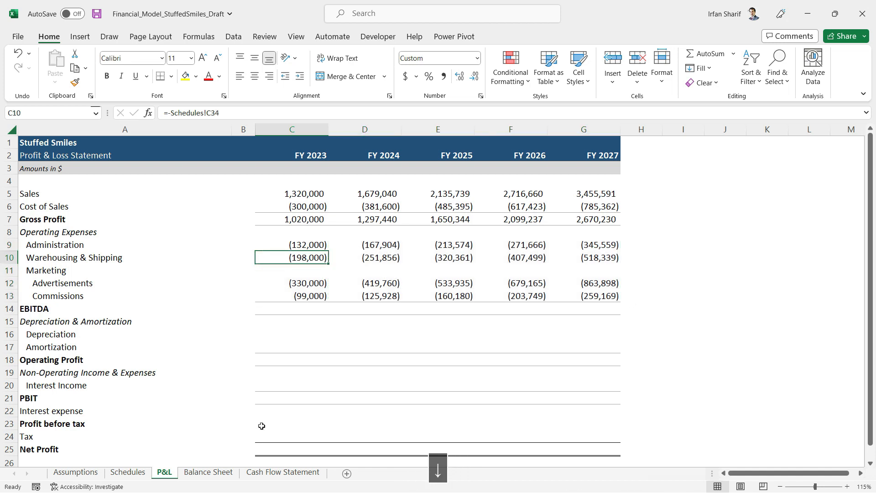
Check the FY 2027 formulas for Administration, Warehousing & Shipping and Commissions in G9, G10 and G13.
key("Up")
key("Right")
key("Right")
key("Right")
key("Right")
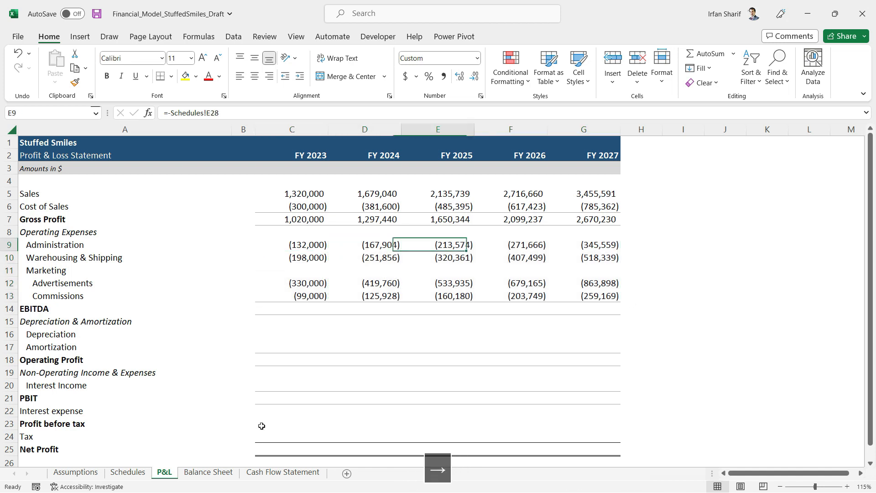
key("F2")
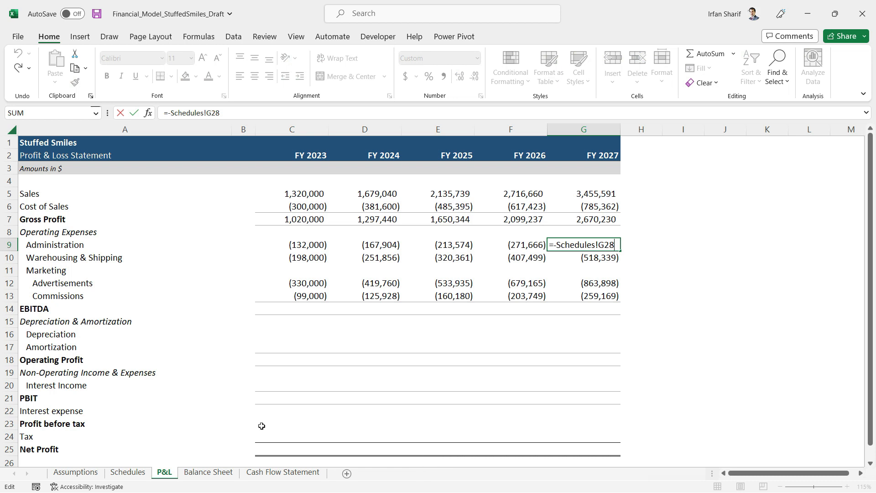
key("Return")
key("F2")
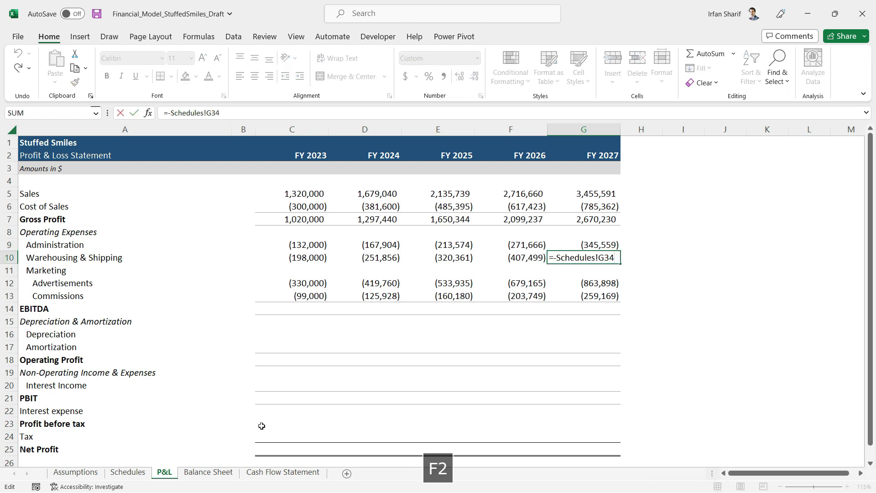
key("Return")
key("Down")
key("Down")
key("F2")
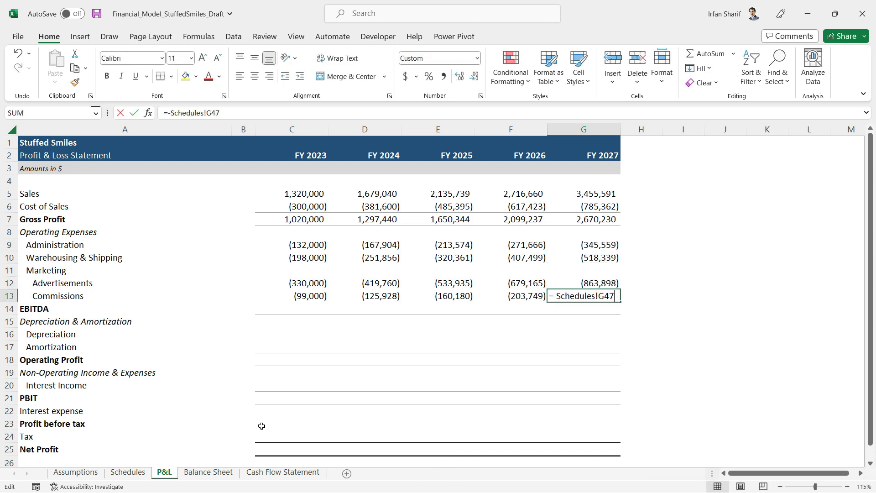
key("Return")
Calculate the FY 2023 EBITDA in C14 with the formula =SUM(C7:C13).
key("Left")
key("Left")
key("Left")
key("Left")
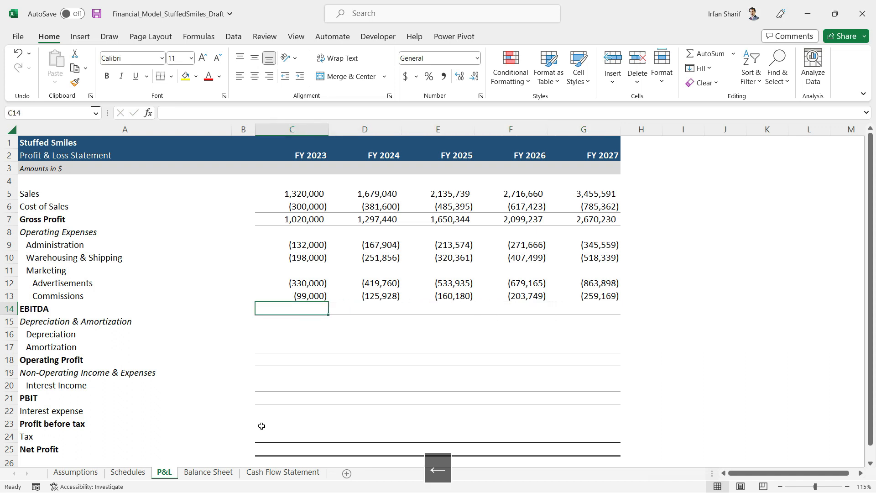
type("=sum")
key("Tab")
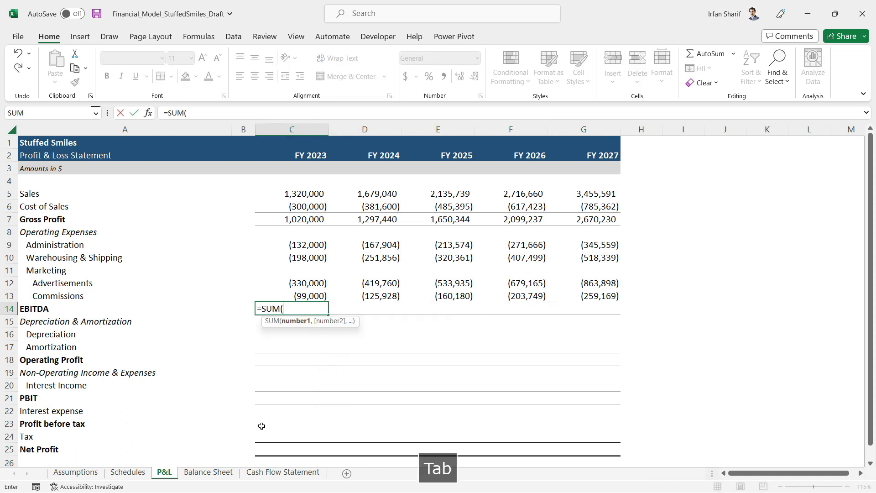
key("Up")
key("shift+Up")
key("shift+Up")
key("shift+Up")
key("shift+Up")
key("shift+Up")
key("shift+Up")
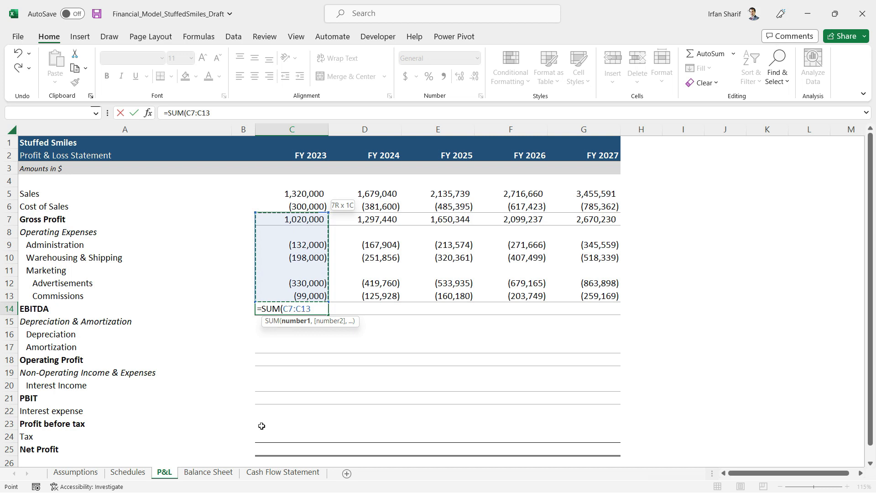
type(")")
key("Return")
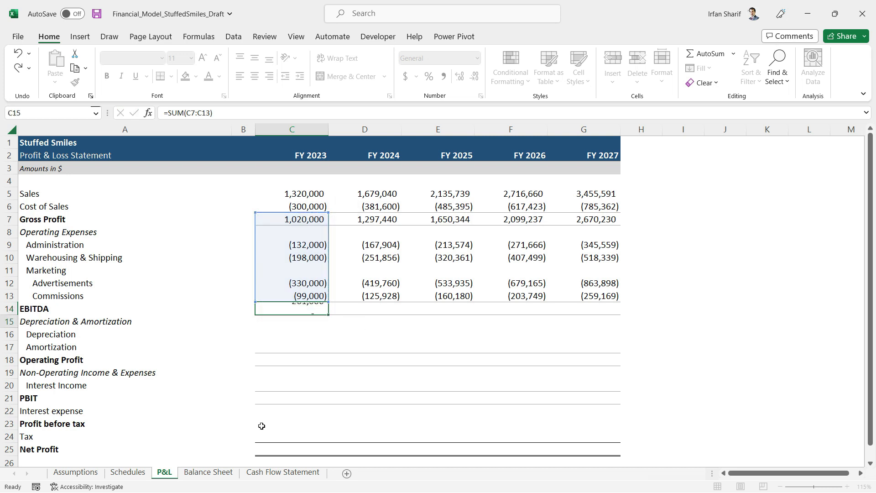
Copy the EBITDA formula in C14 across the remaining years through column G.
key("Up")
key("ctrl+c")
key("shift+Right")
key("shift+Right")
key("shift+Right")
key("shift+Right")
key("ctrl+v")
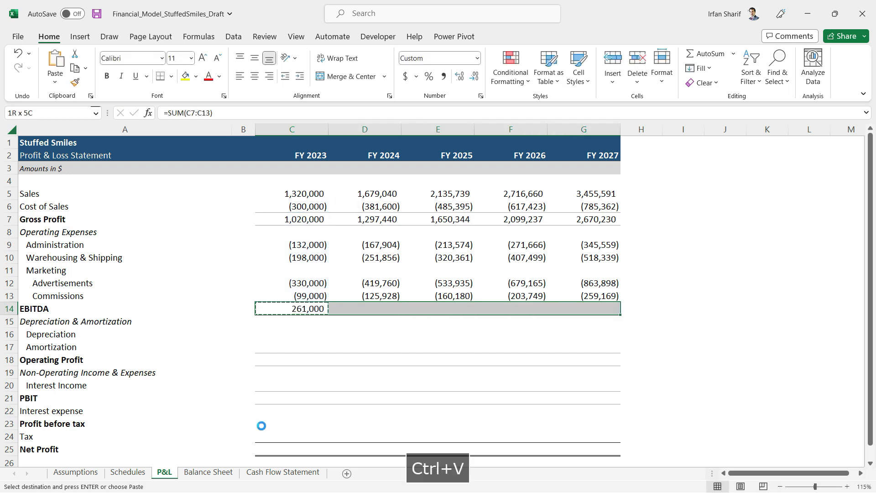
key("Down")
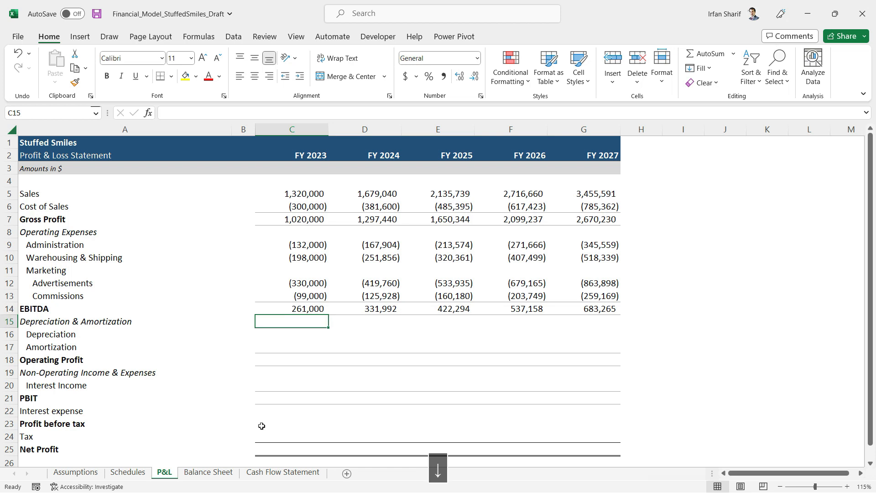